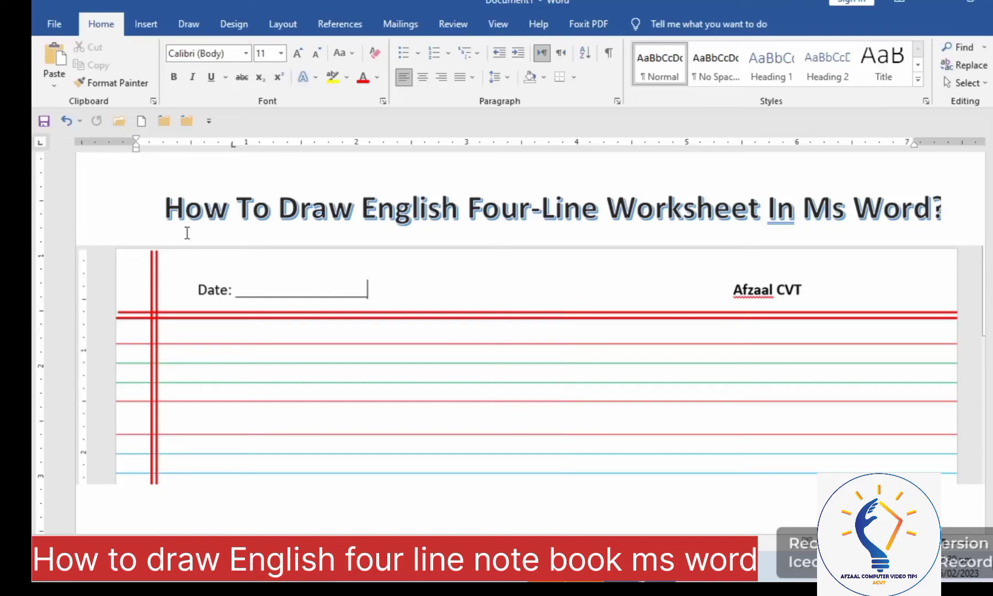
Step: Select the title text, its text box and the lined-page picture in the current document
left_click_drag(173, 206, 968, 199)
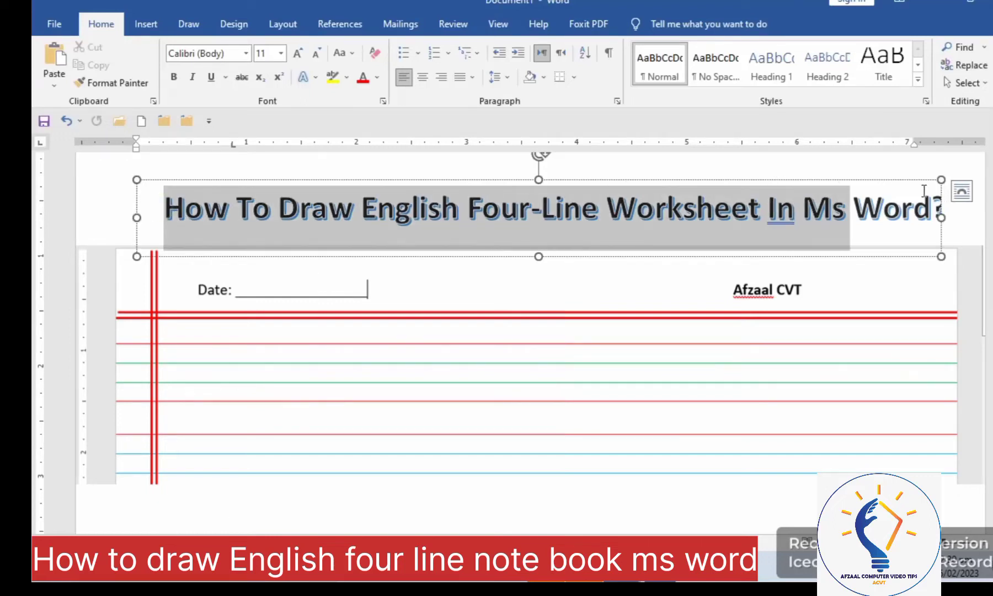
left_click(776, 296)
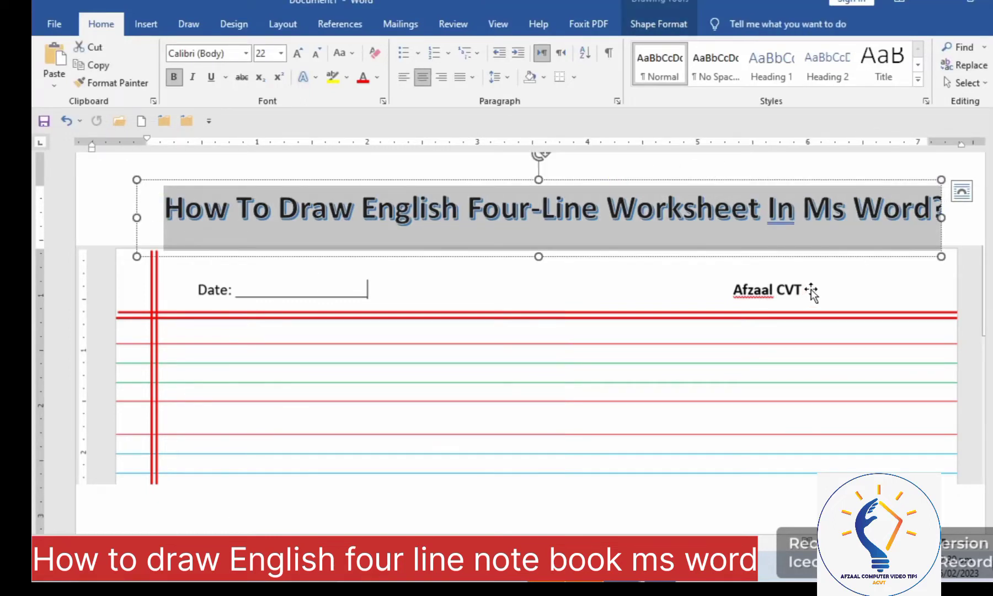
left_click(813, 292)
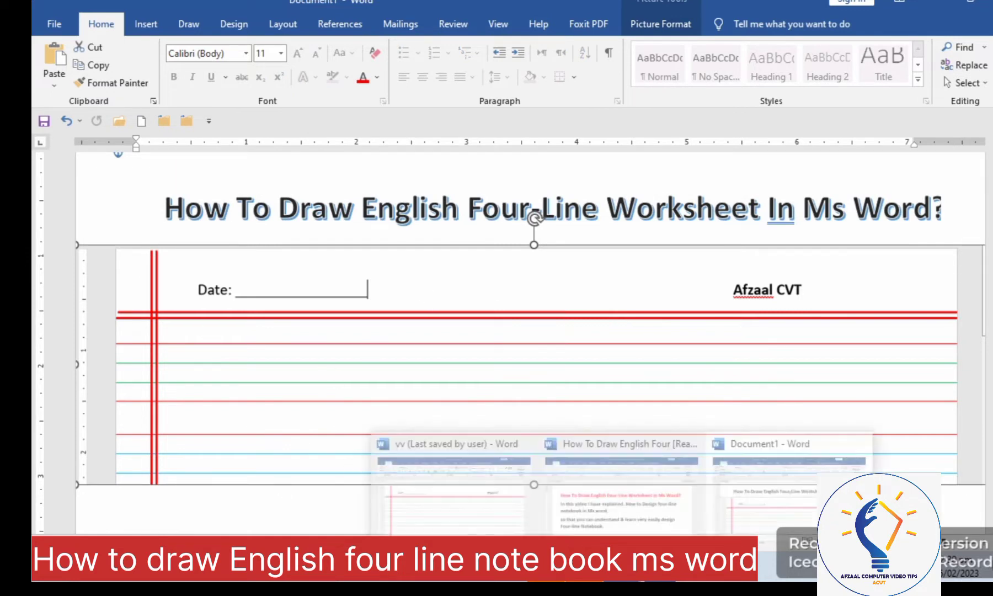
mouse_move(621, 575)
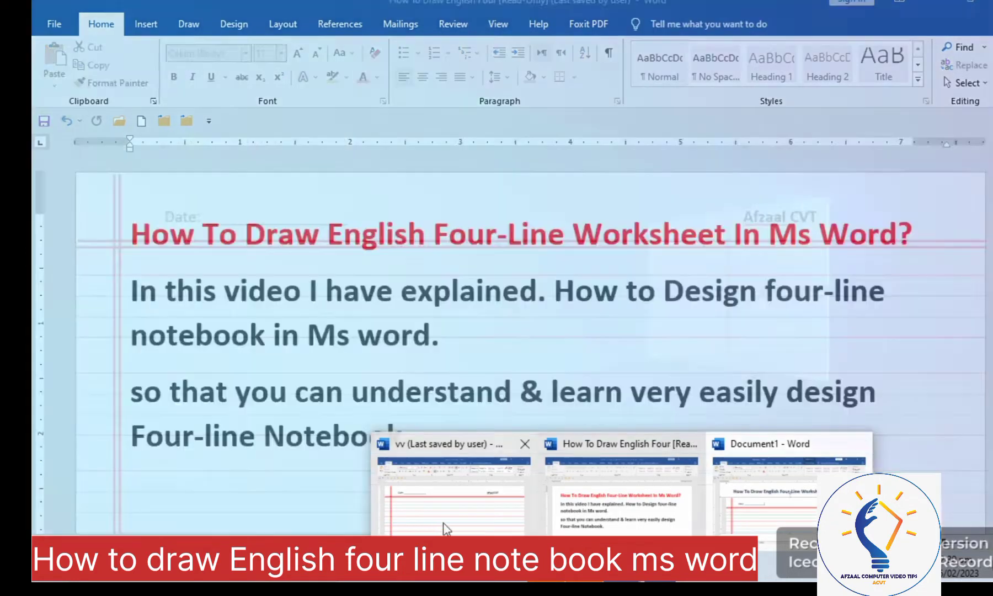
Step: Bring up the finished four-line notebook document from the taskbar and scroll through it
left_click(444, 524)
scroll(547, 340, "down", 1)
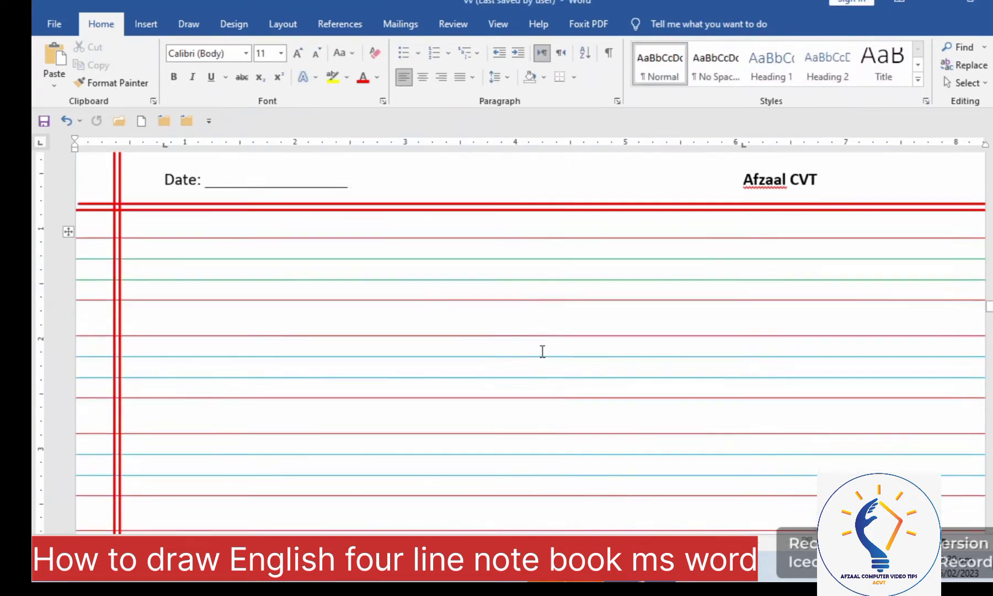
scroll(543, 350, "down", 2)
scroll(544, 353, "down", 2)
scroll(543, 360, "down", 1)
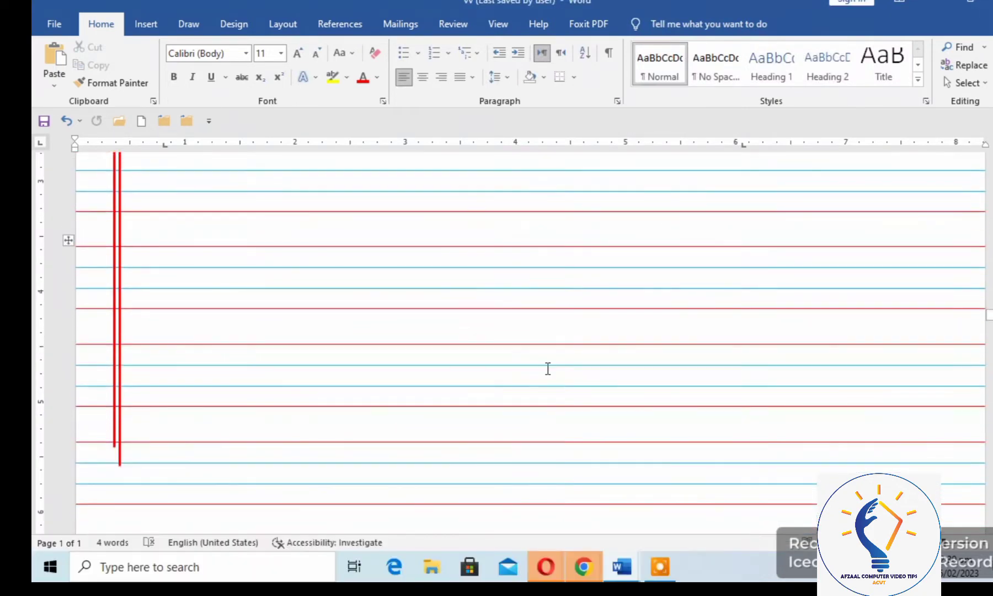
scroll(546, 366, "up", 2)
scroll(547, 367, "up", 3)
scroll(550, 367, "up", 1)
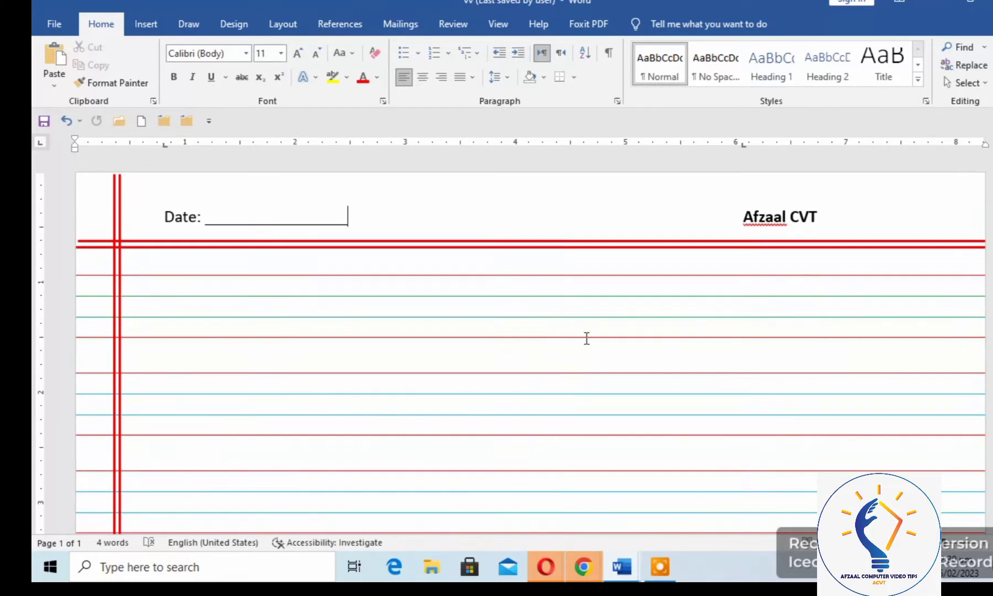
Step: Create a new document and enter 0 for the Top, Bottom, Left and Right margins in Custom Margins
key("ctrl+n")
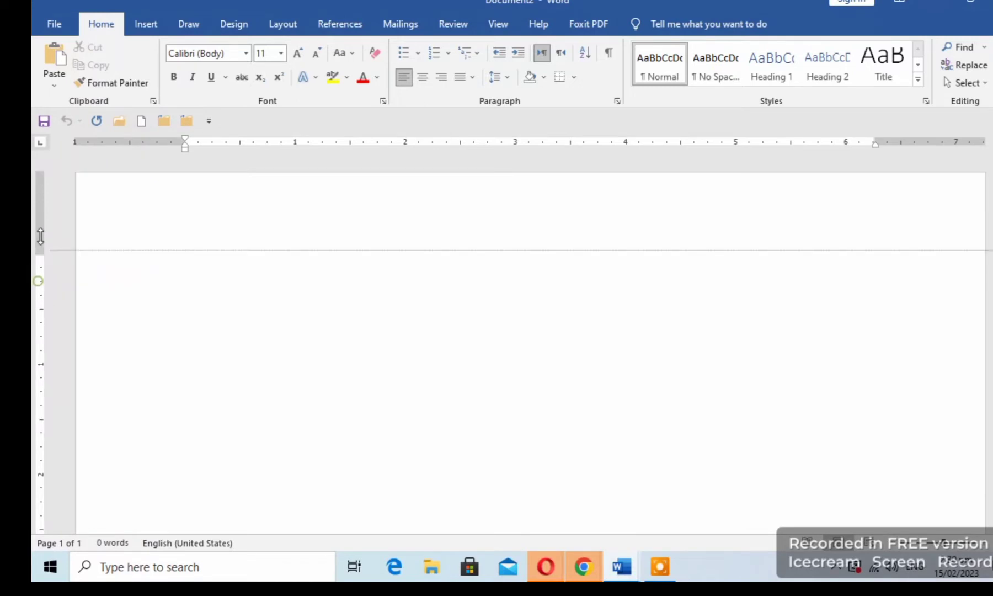
left_click_drag(38, 282, 38, 177)
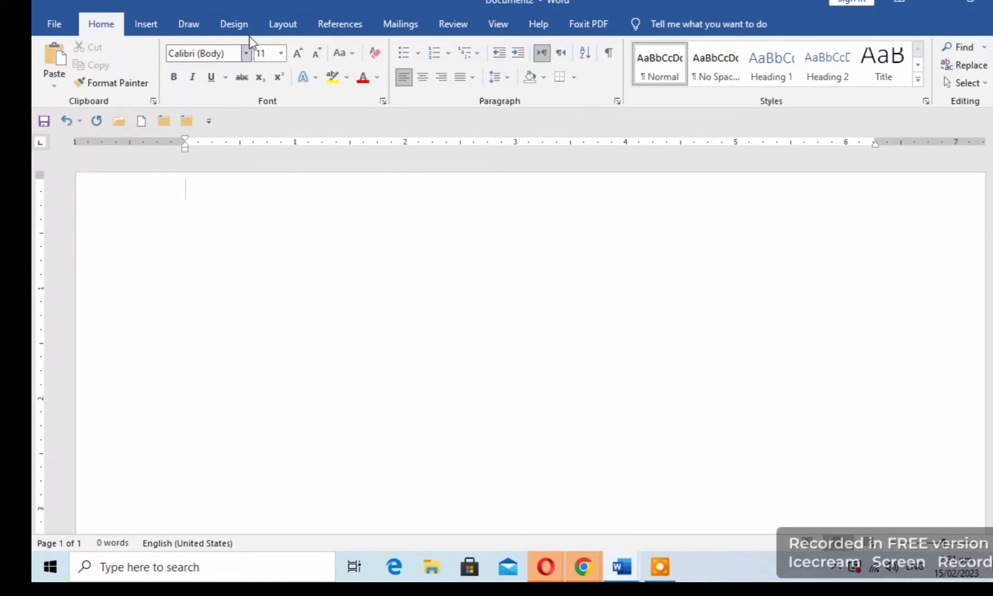
left_click(287, 26)
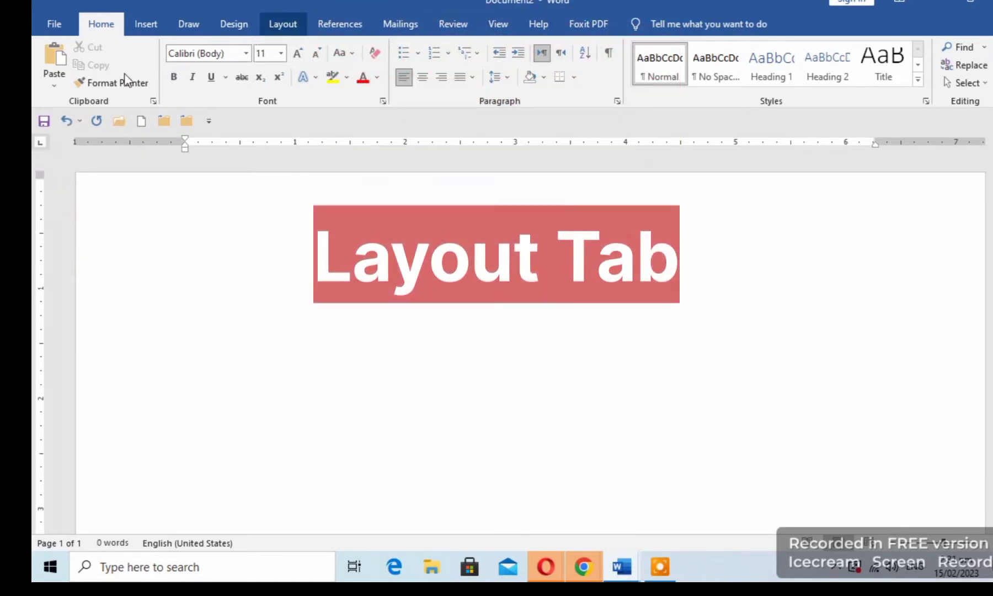
left_click(59, 88)
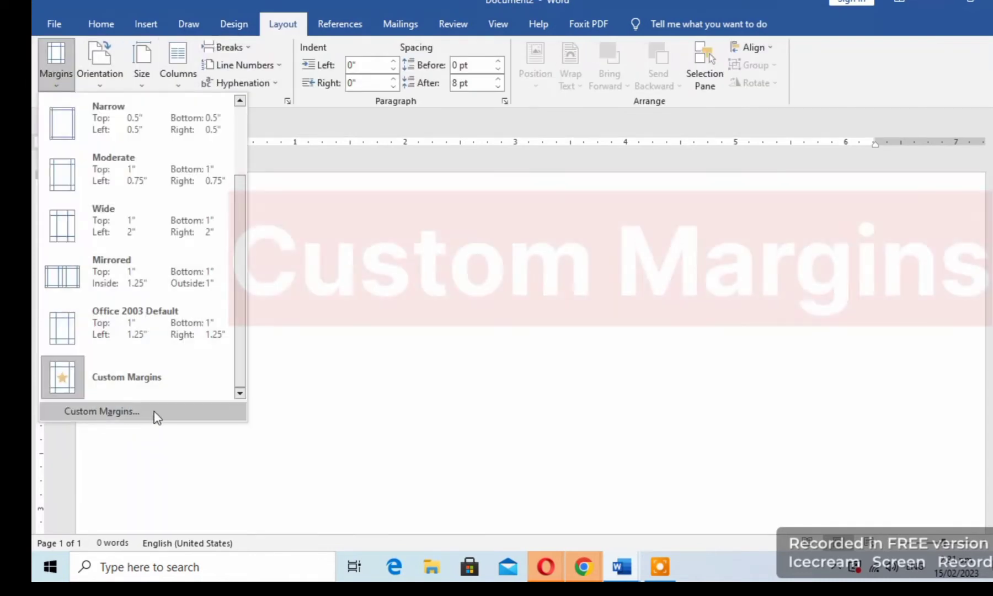
left_click(158, 413)
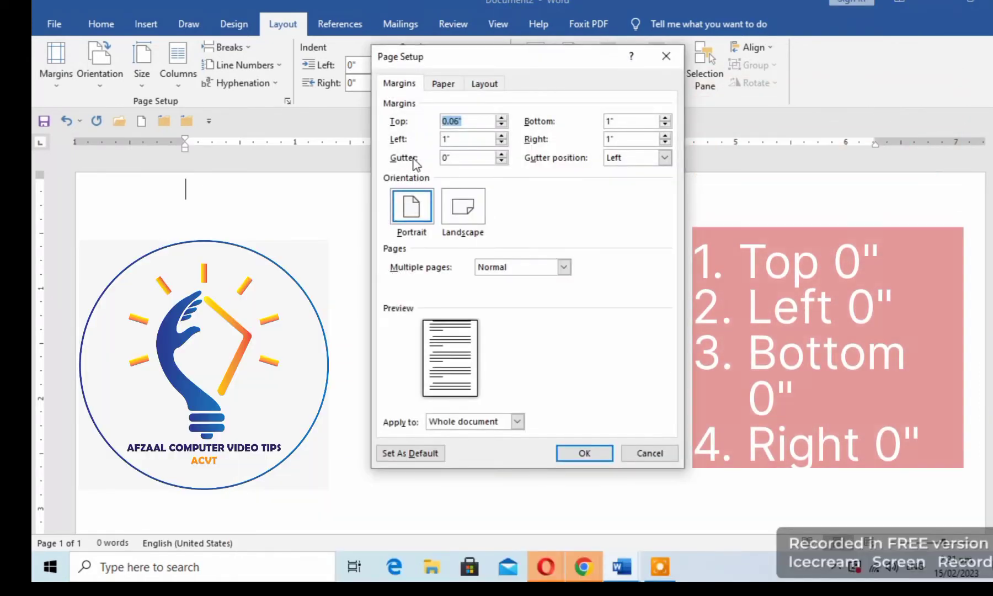
type("0")
key("Tab")
type("0")
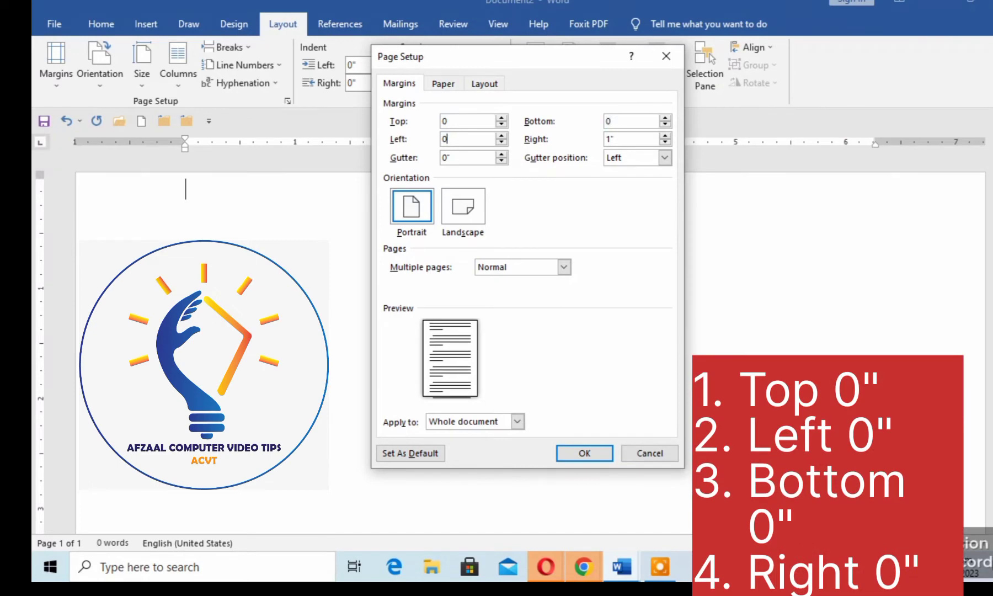
key("Tab")
type("0")
left_click(586, 455)
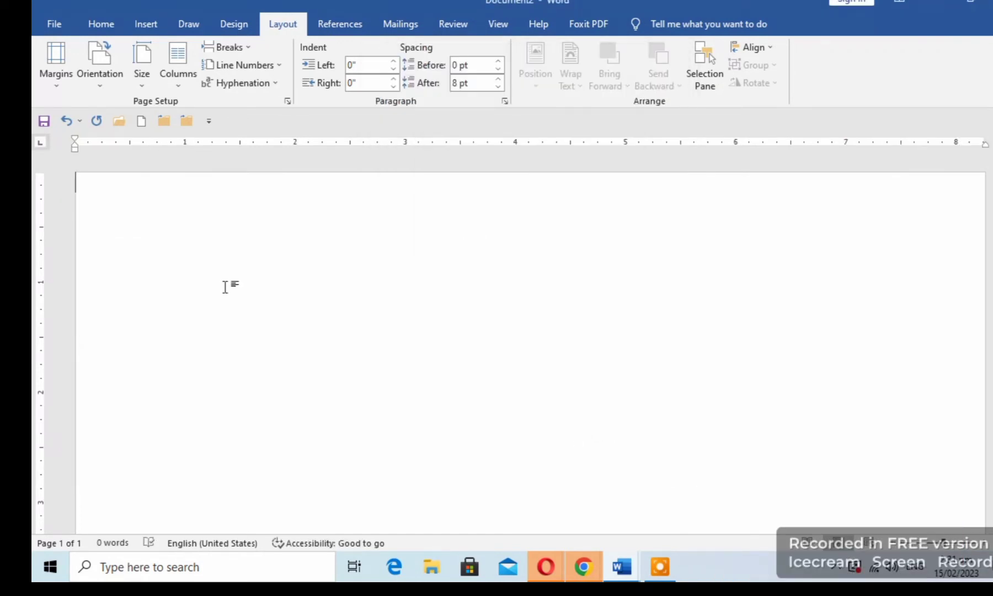
Step: Insert a 1x3 table, one column and three rows, across the top of the page
left_click(142, 26)
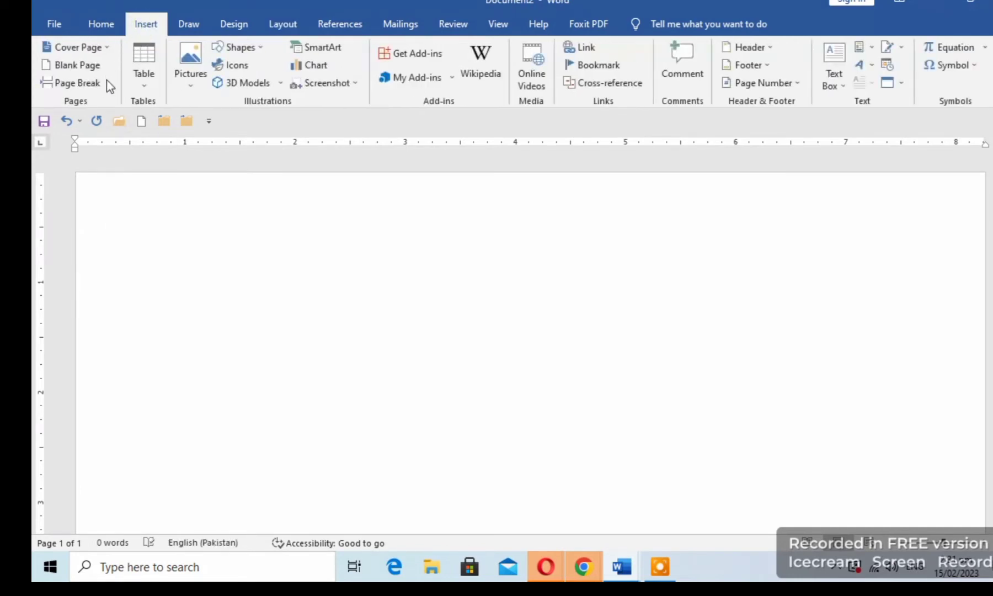
left_click(145, 86)
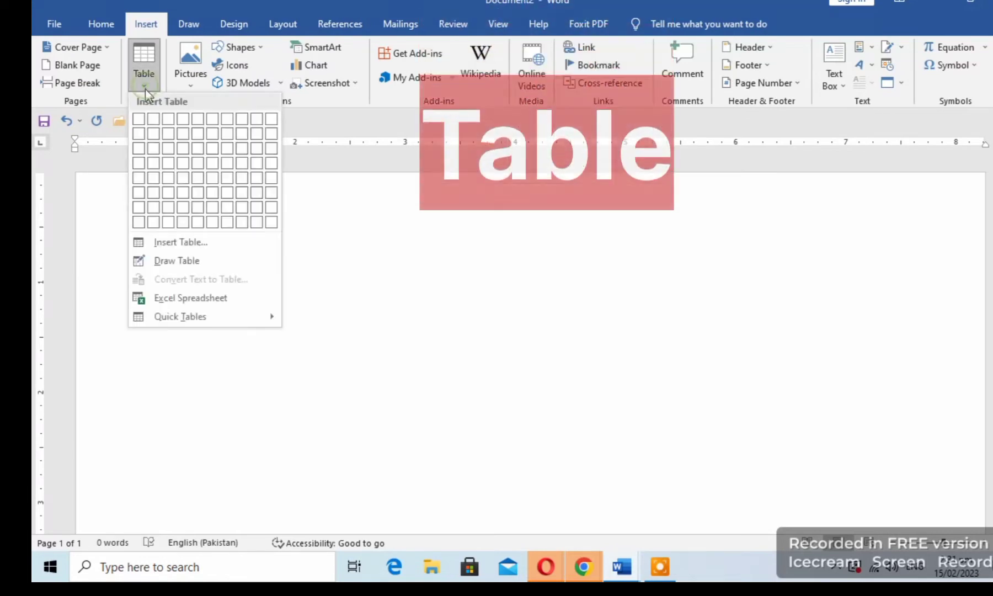
left_click(140, 149)
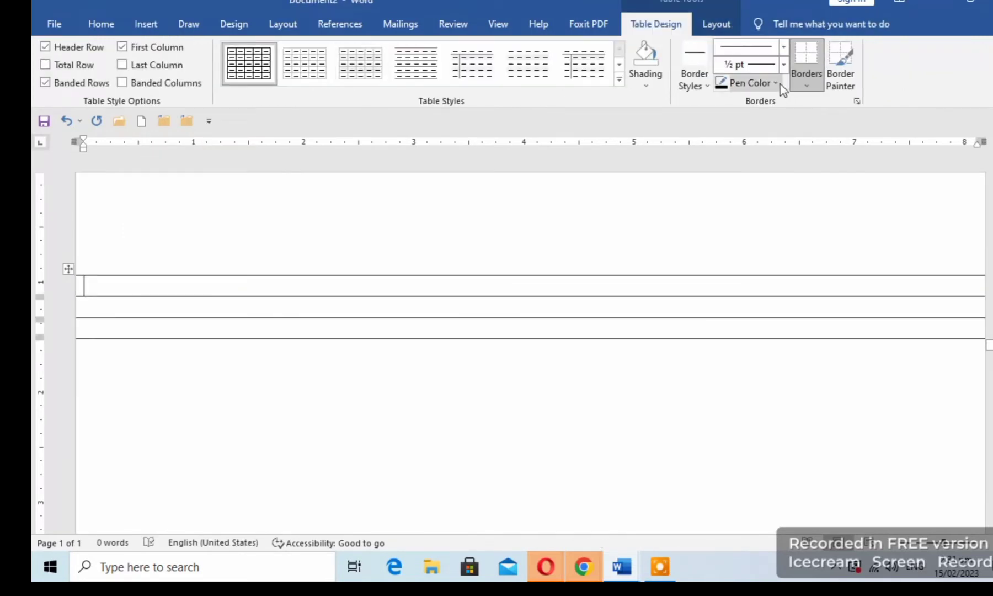
Step: Paint the table's top and bottom borders red
left_click(777, 84)
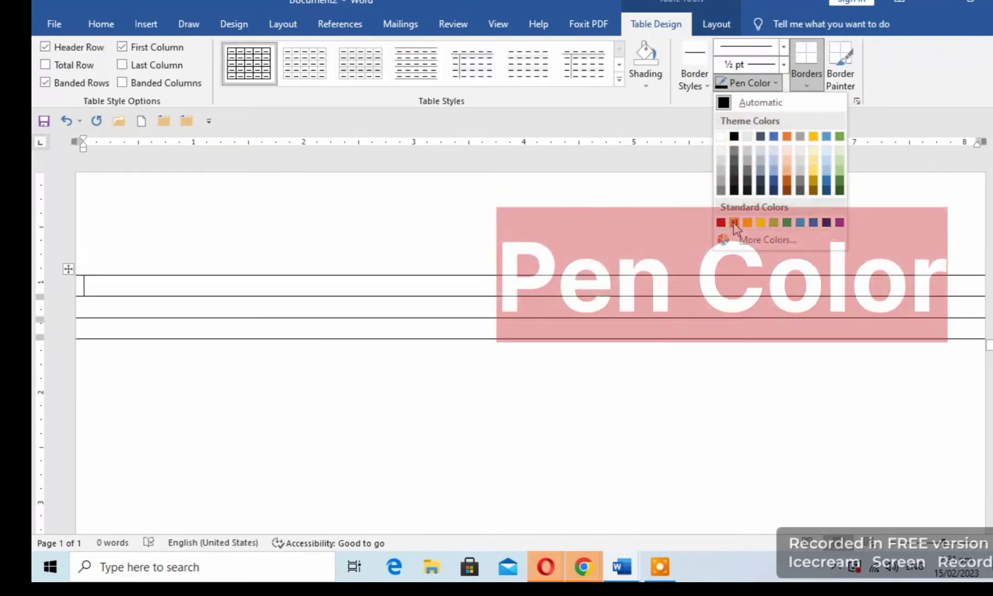
left_click(734, 223)
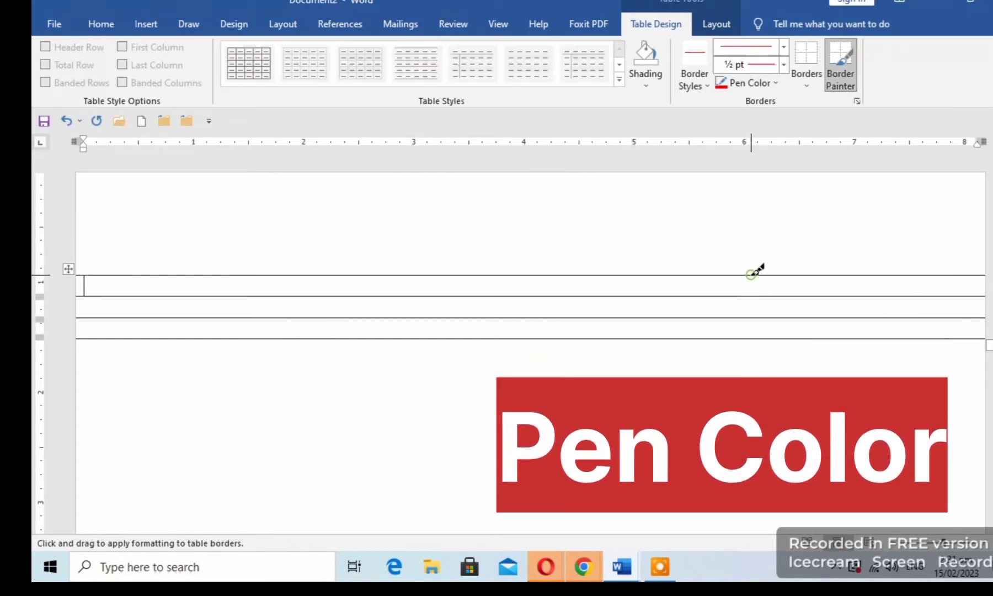
left_click(752, 274)
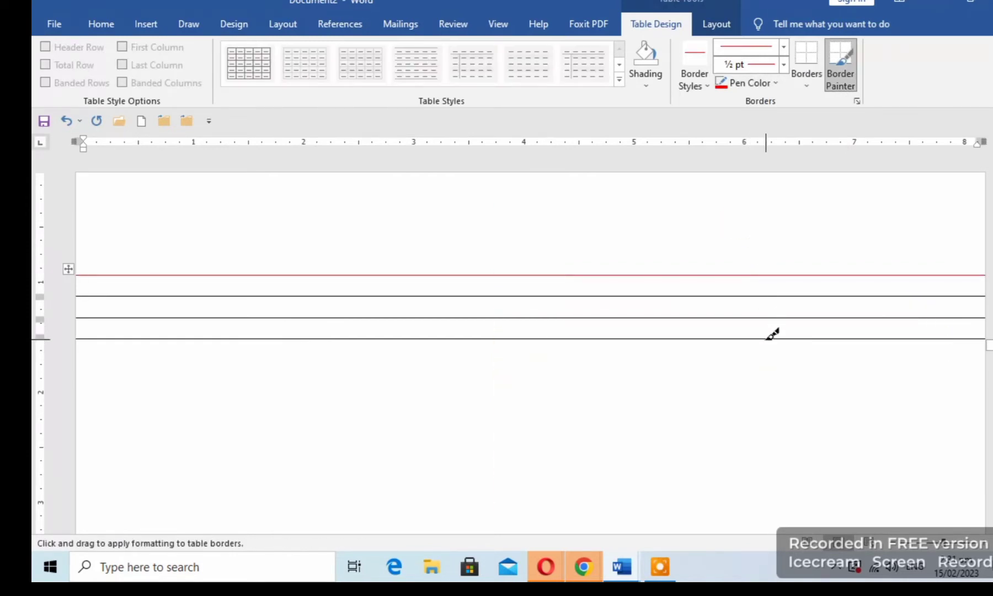
key("Escape")
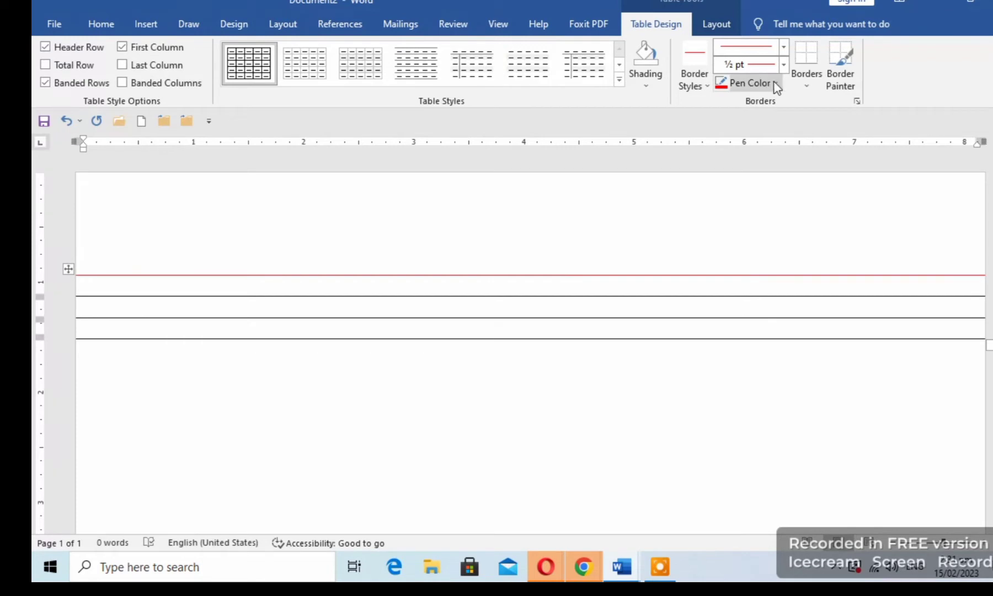
left_click(775, 83)
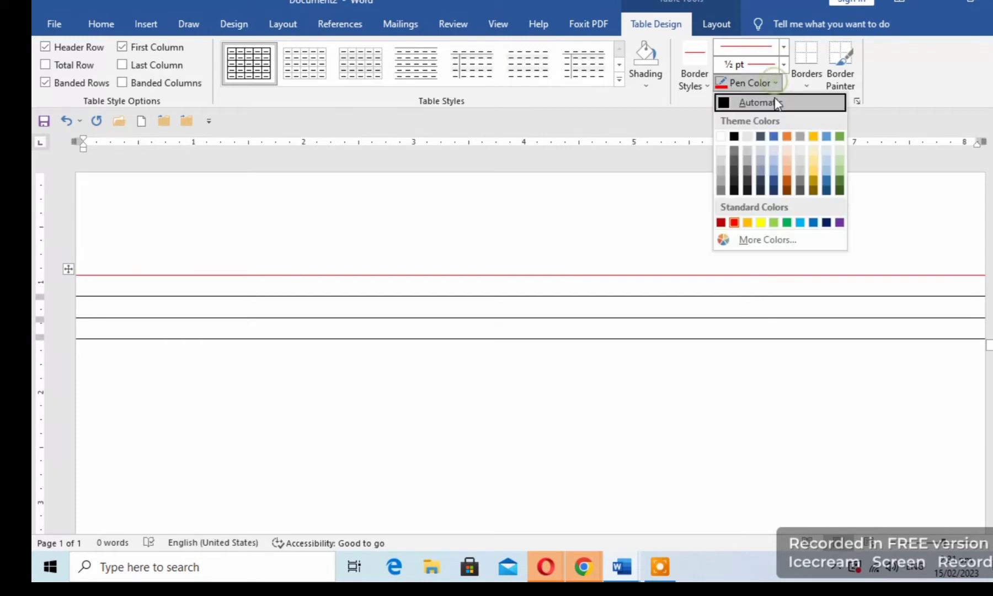
left_click(734, 223)
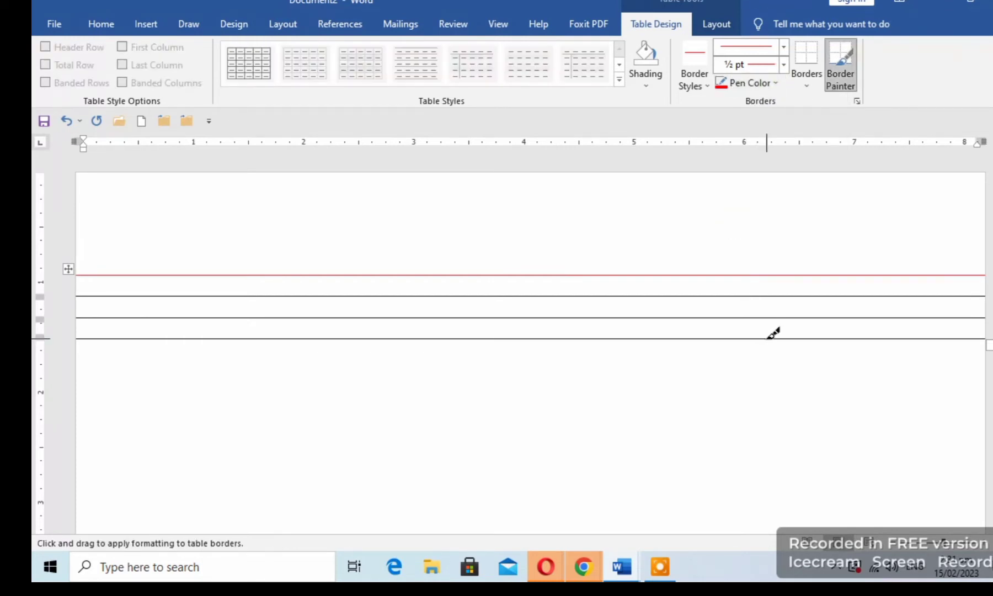
left_click(770, 337)
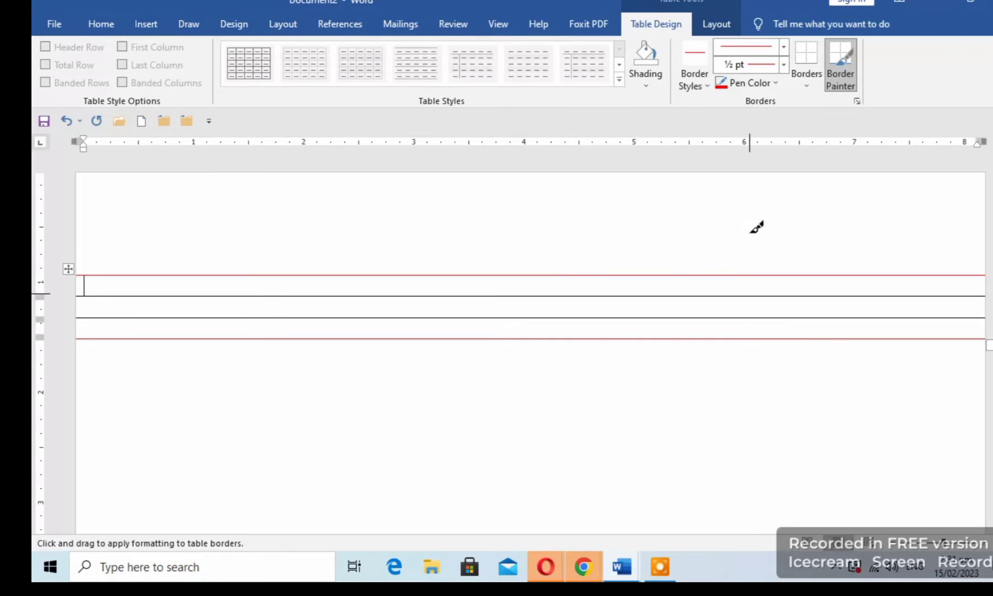
Step: Paint the table's two inner row borders green
left_click(775, 84)
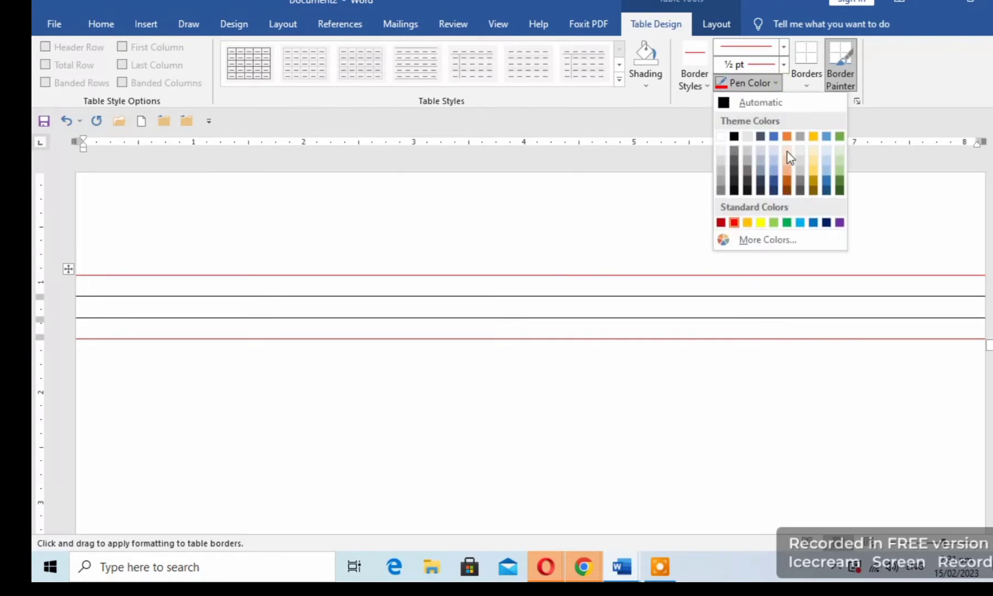
left_click(787, 223)
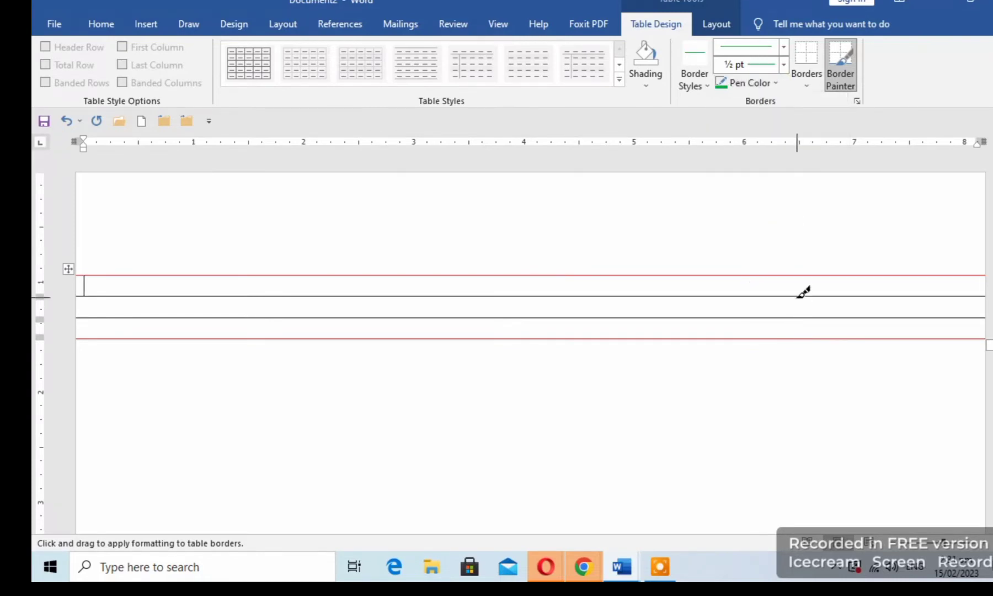
left_click(797, 296)
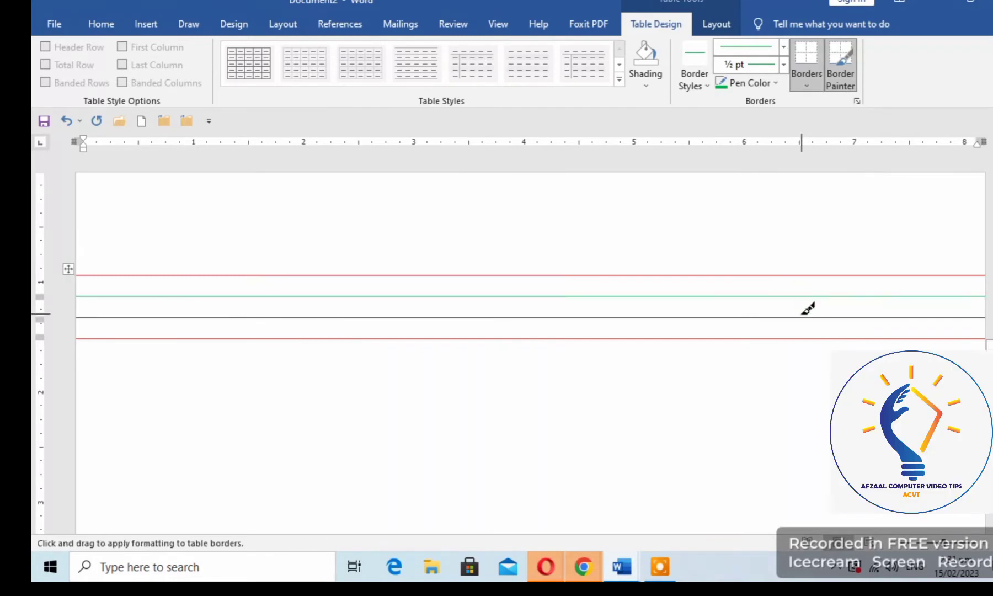
left_click(802, 317)
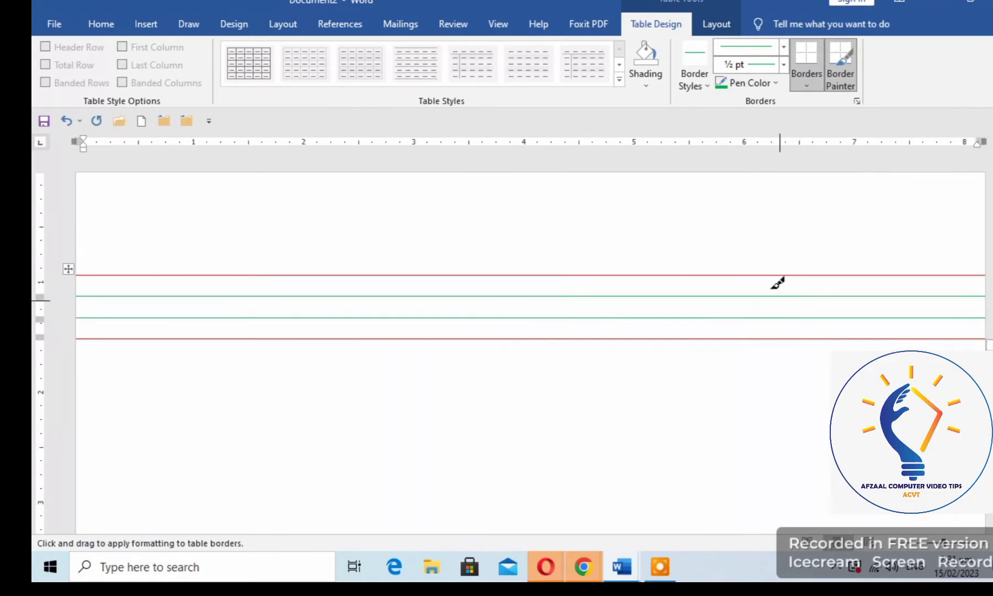
key("Escape")
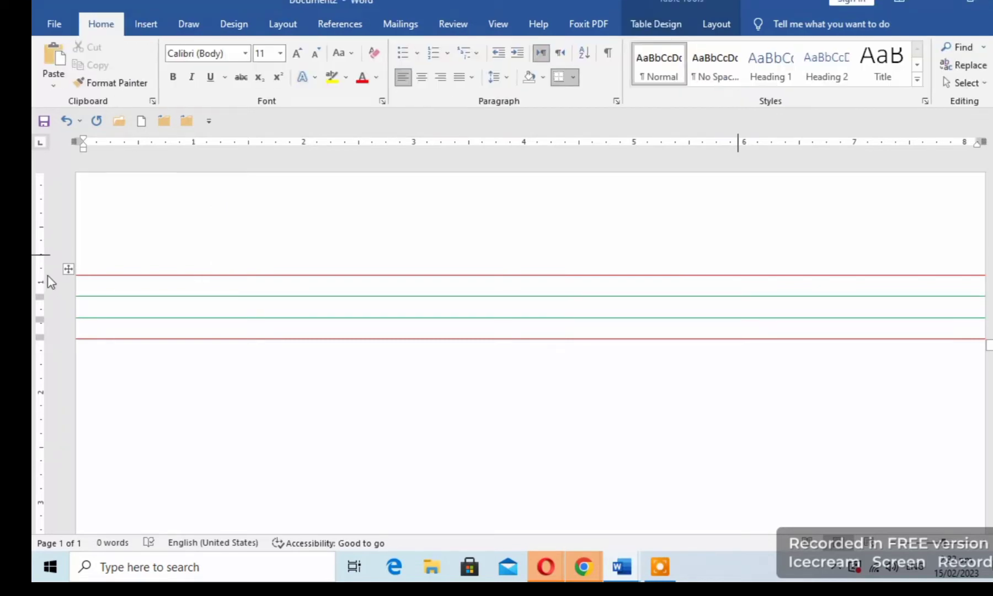
Step: Copy the whole ruled table and place the cursor below it
left_click(68, 269)
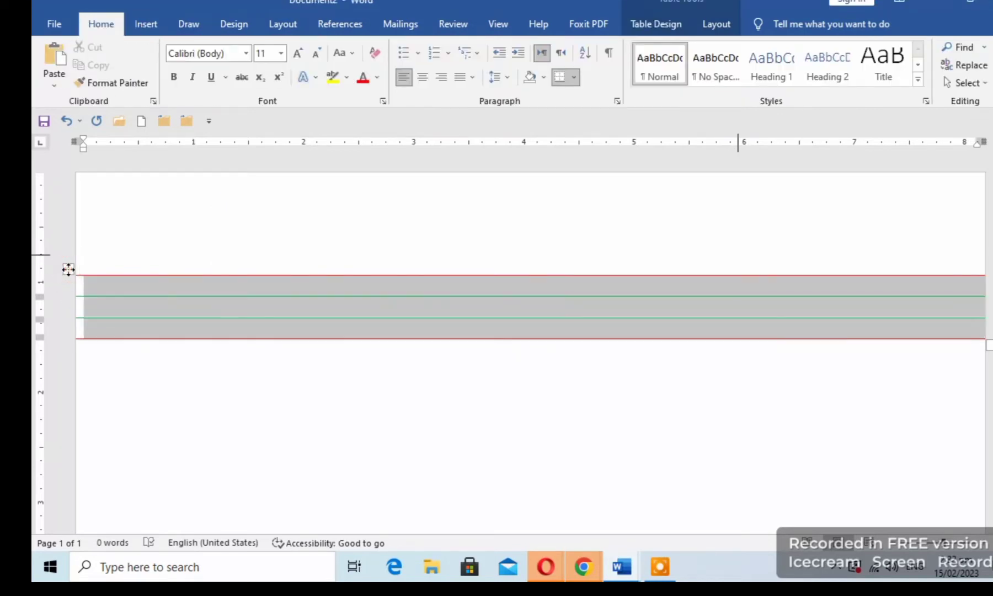
right_click(68, 269)
left_click(106, 307)
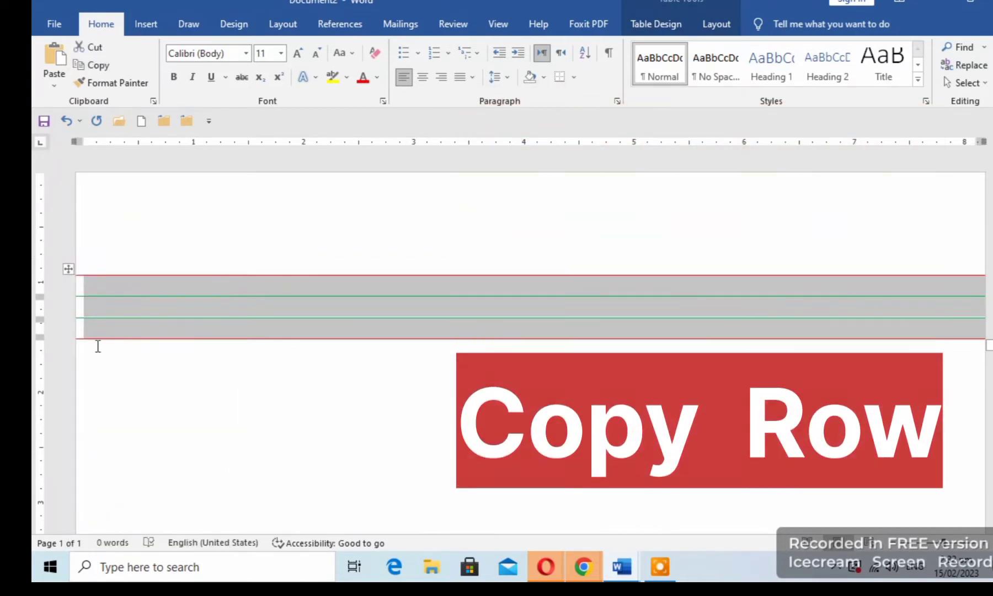
left_click(97, 353)
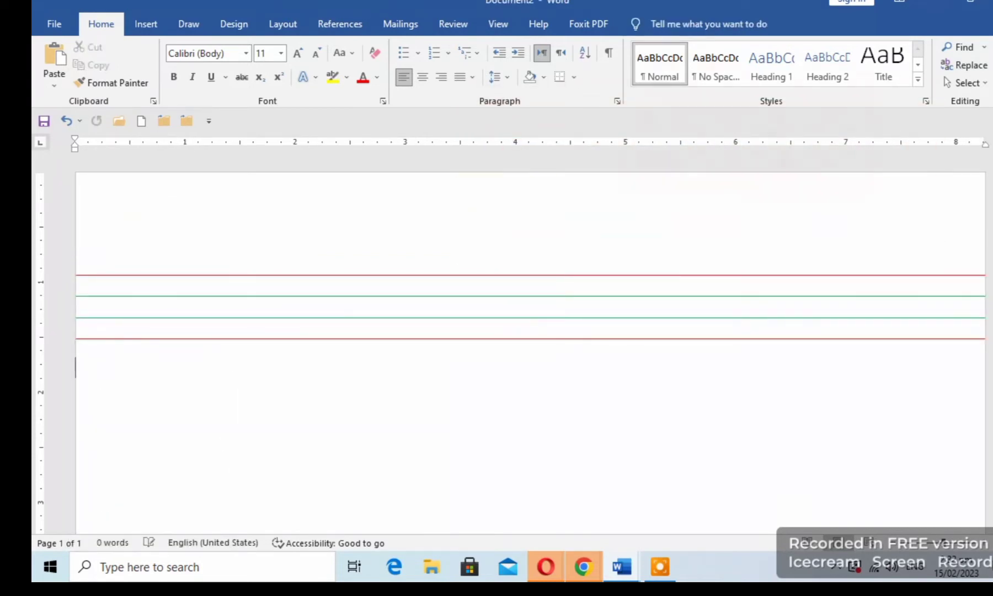
Step: Paste the ruled table four more times down the page, then return to the top
key("ctrl+v")
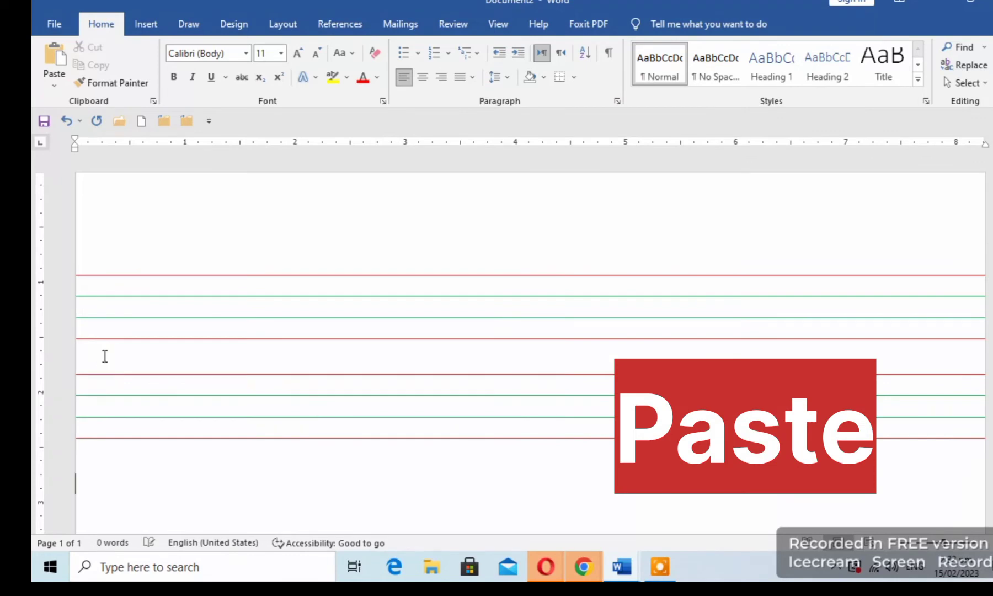
key("ctrl+v")
key("ctrl+v")
key("ctrl+v")
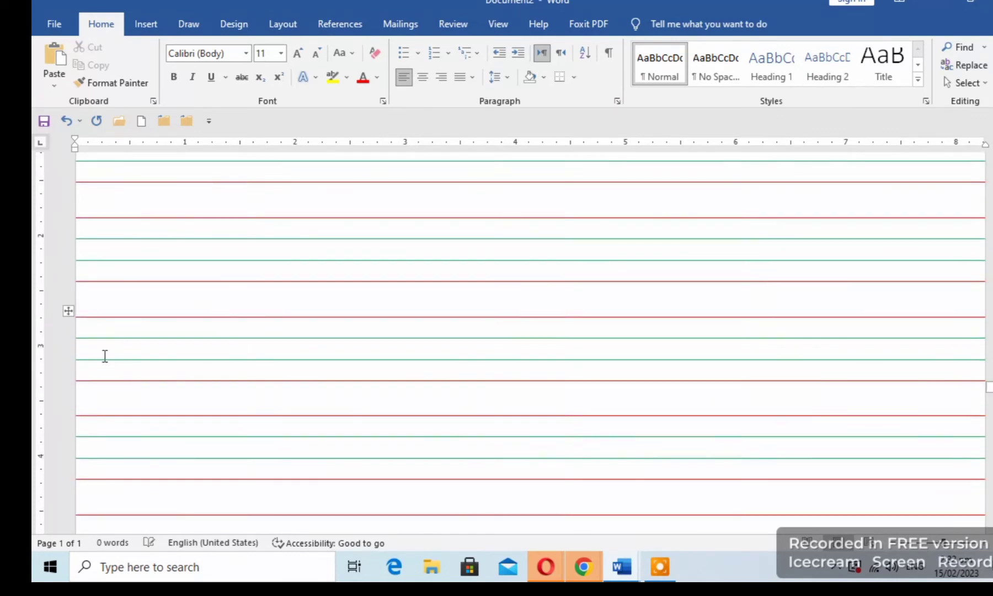
key("ctrl+v")
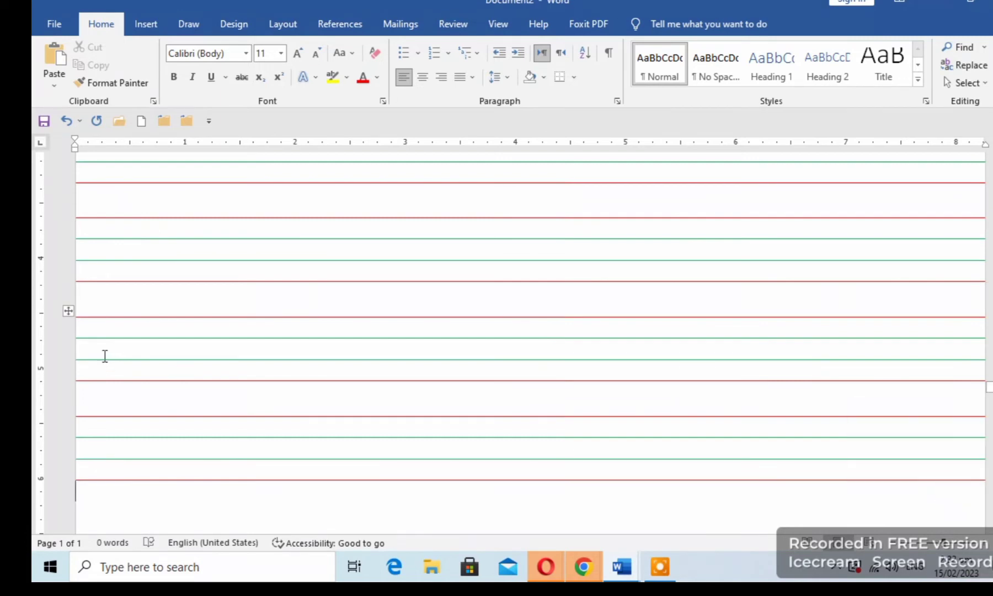
key("ctrl+v")
key("ctrl+Home")
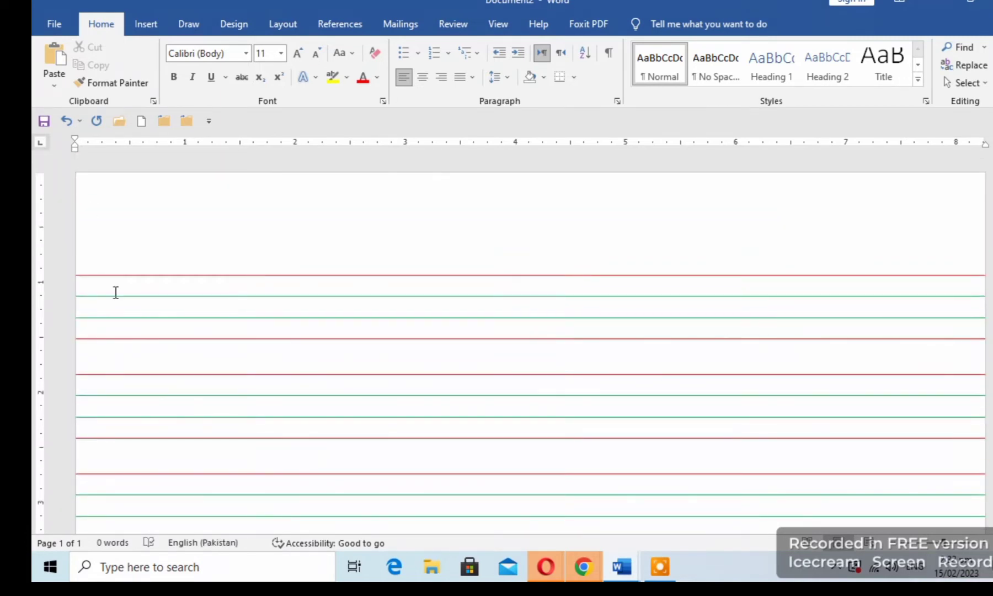
Step: Draw an 8.31-inch horizontal line across the page just above the first ruled block
left_click(141, 26)
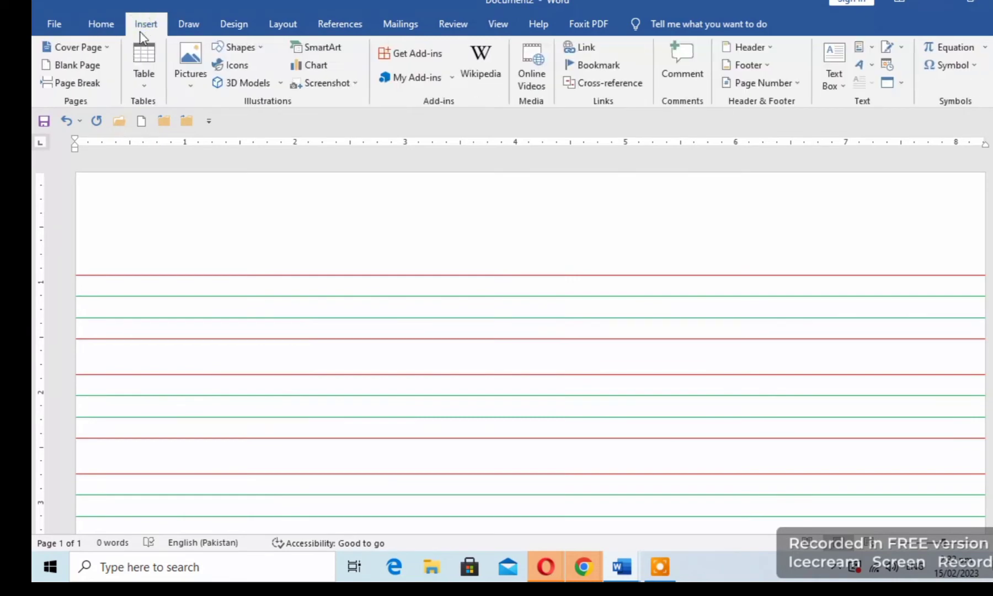
left_click(261, 49)
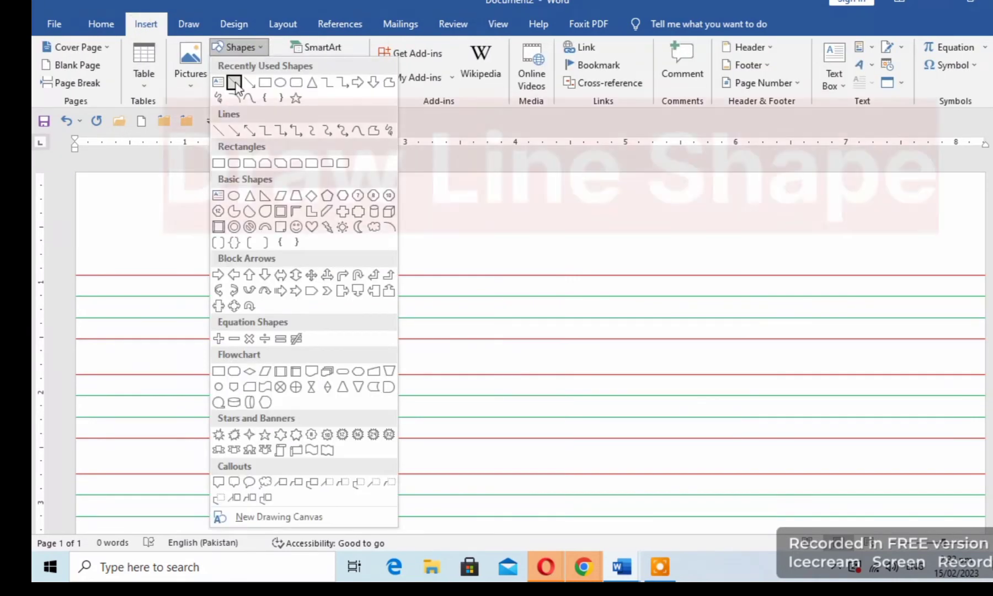
left_click(234, 82)
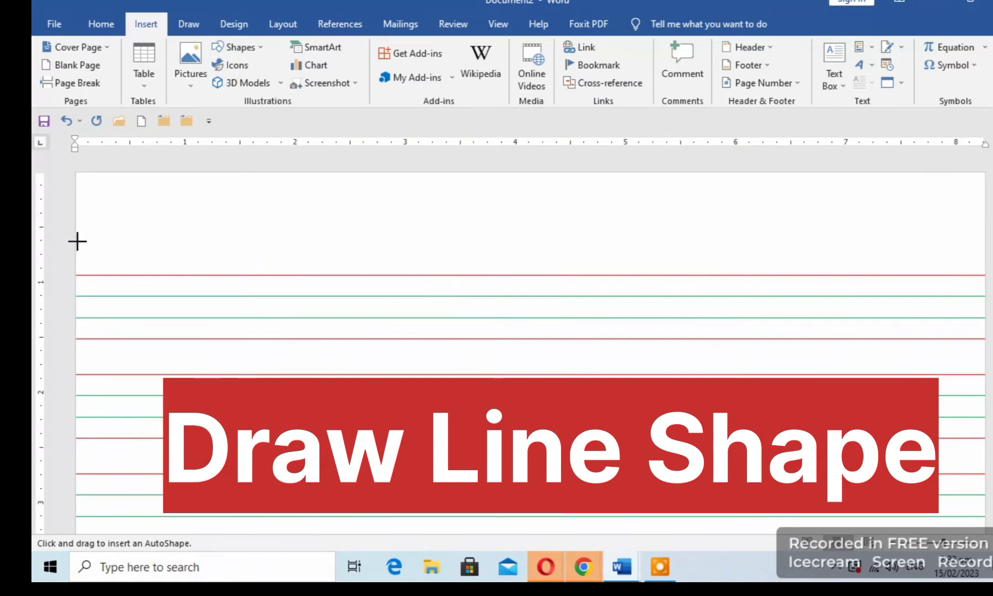
left_click_drag(76, 242, 988, 241)
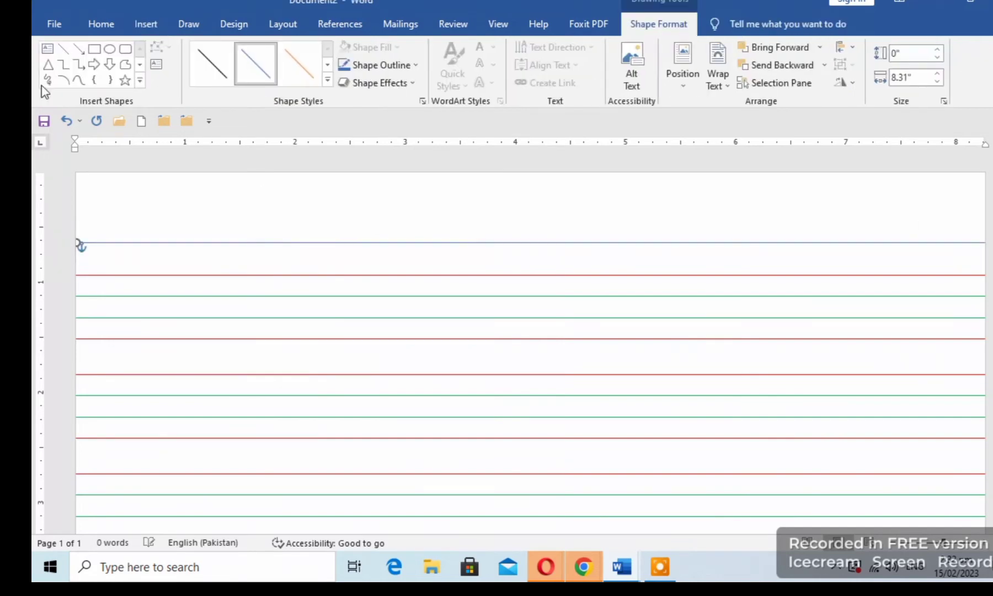
Step: Give the top line a red outline with a 2¼ pt weight
left_click(416, 65)
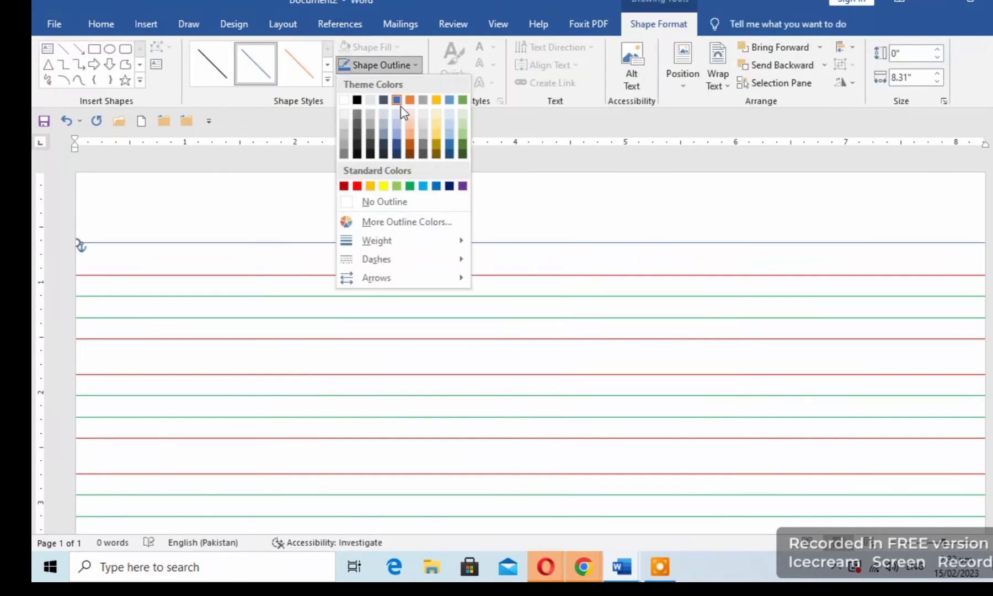
left_click(357, 186)
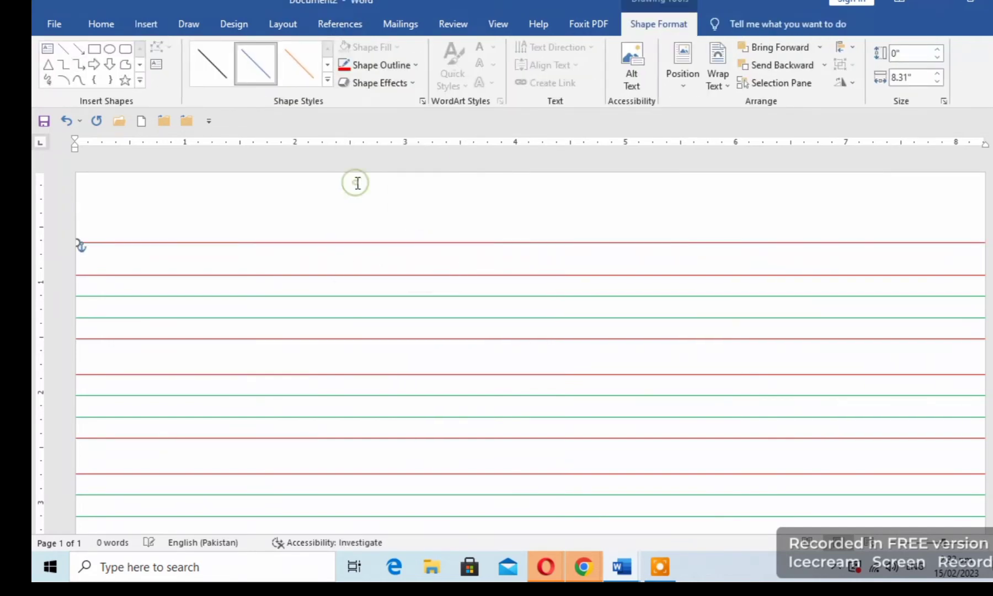
left_click(416, 65)
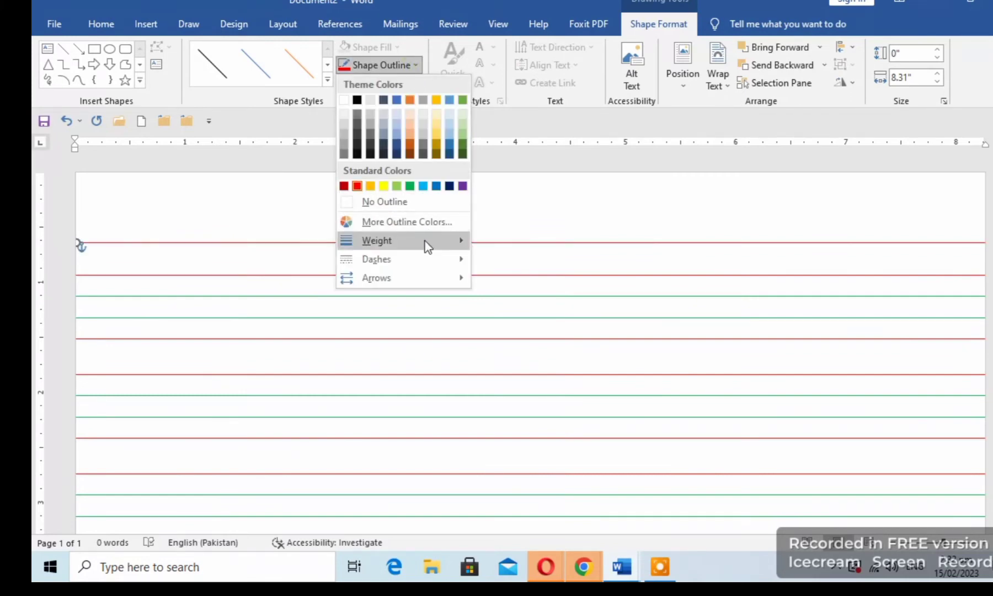
mouse_move(377, 240)
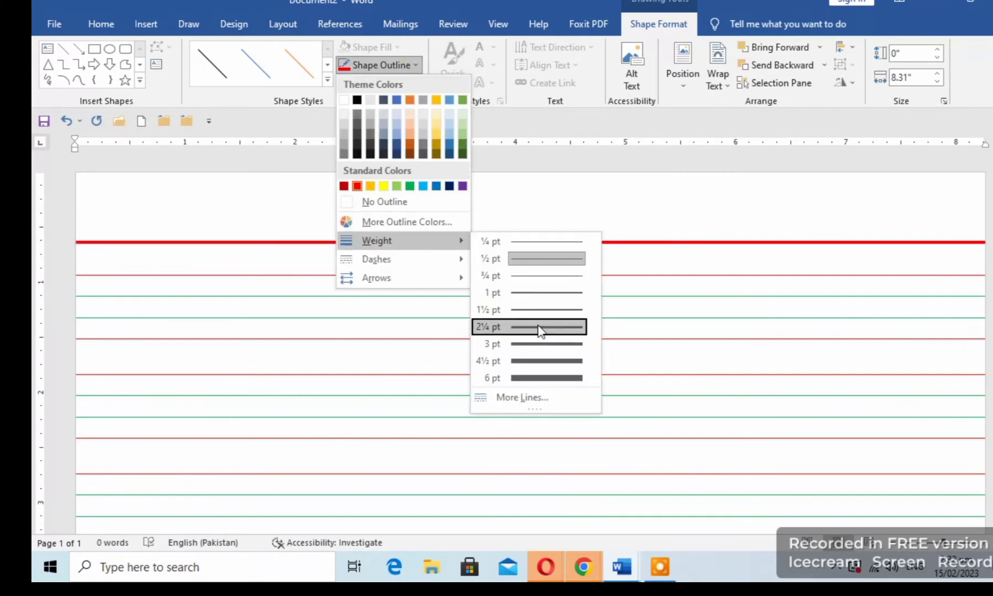
left_click(537, 312)
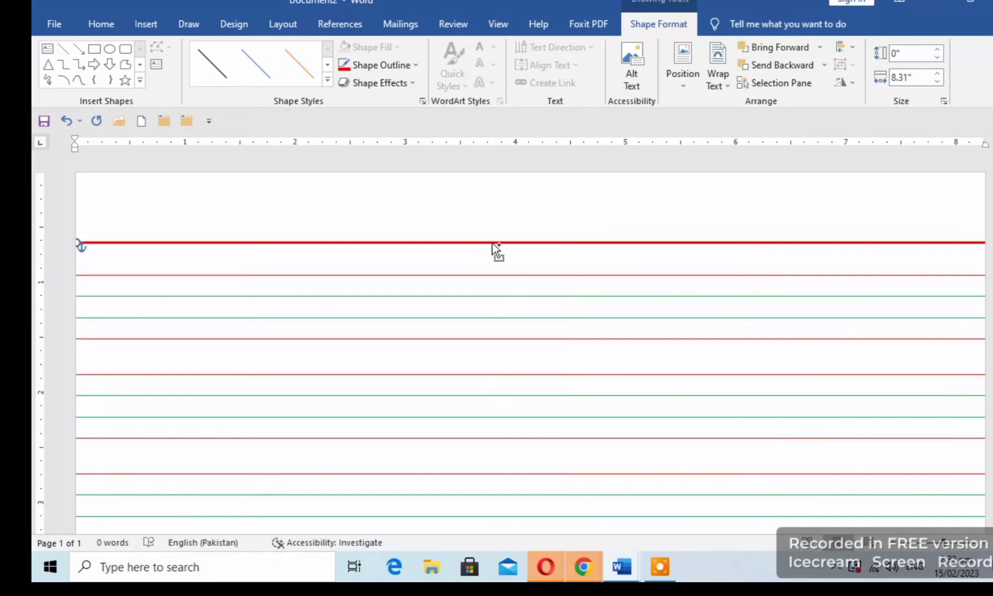
Step: Ctrl+drag a copy of the thick red line and nudge it up three times to sit beneath the original
left_click_drag(492, 243, 493, 244)
key("Up")
key("Up")
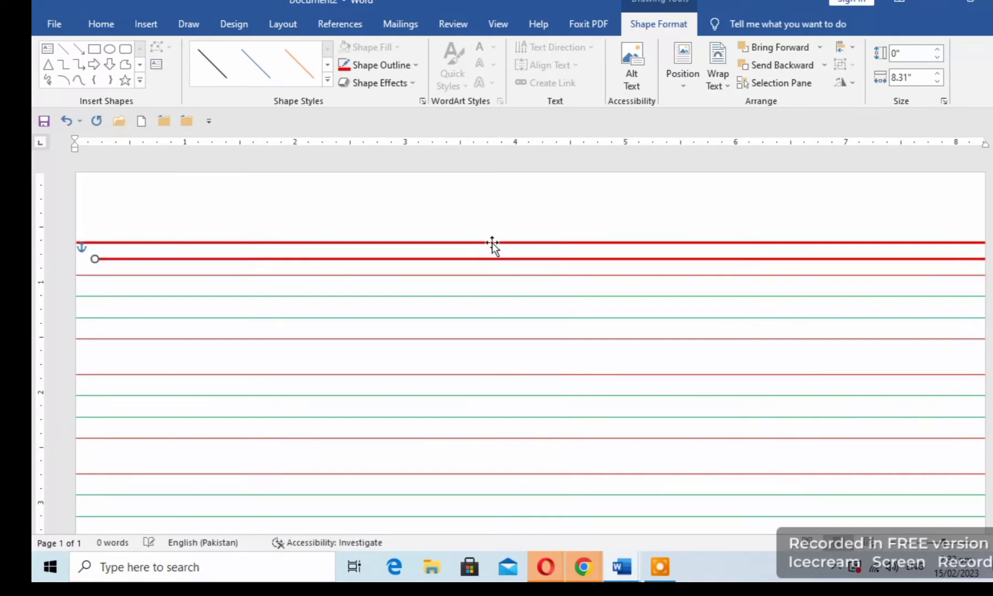
key("Up")
key("Up")
key("Up")
key("Up")
key("Up")
key("Up")
key("Up")
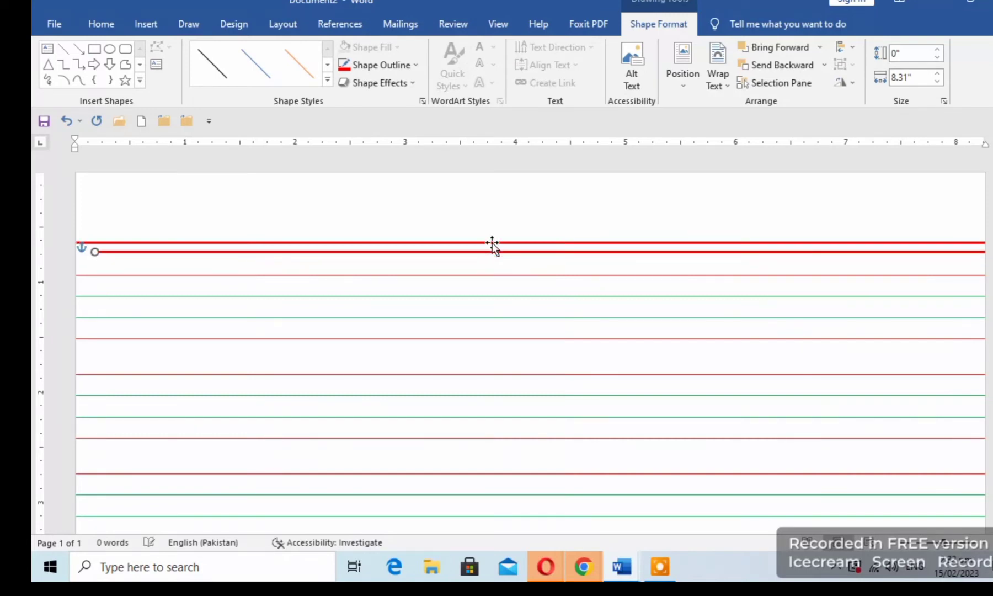
key("Up")
key("Up")
key("Up")
key("Up")
key("Up")
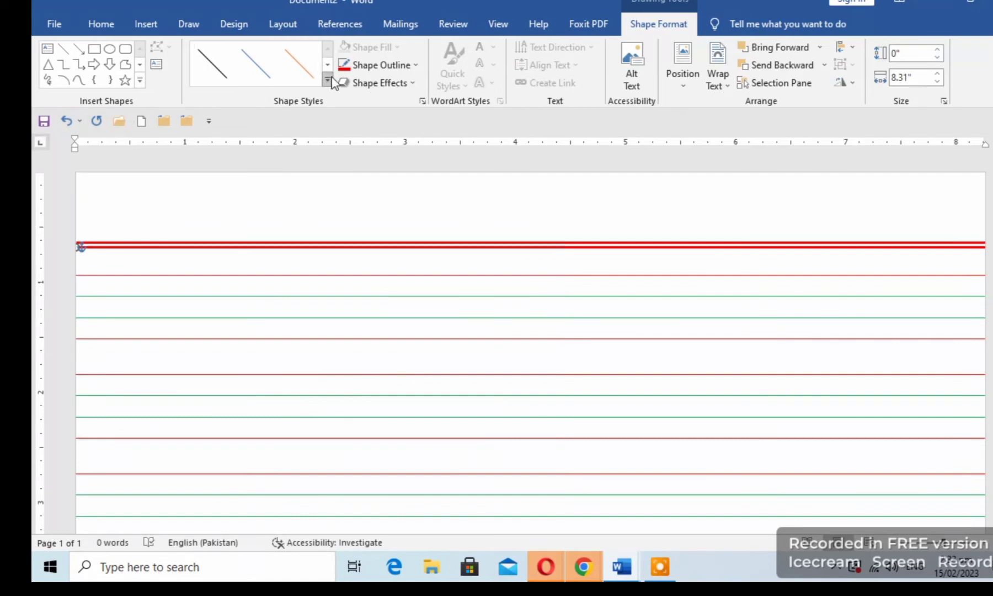
Step: Draw a 3.39-inch vertical line down the left side of the page across the ruled lines
left_click(65, 50)
mouse_move(150, 175)
left_mouse_down()
mouse_move(141, 576)
mouse_move(155, 575)
mouse_move(152, 534)
left_mouse_up()
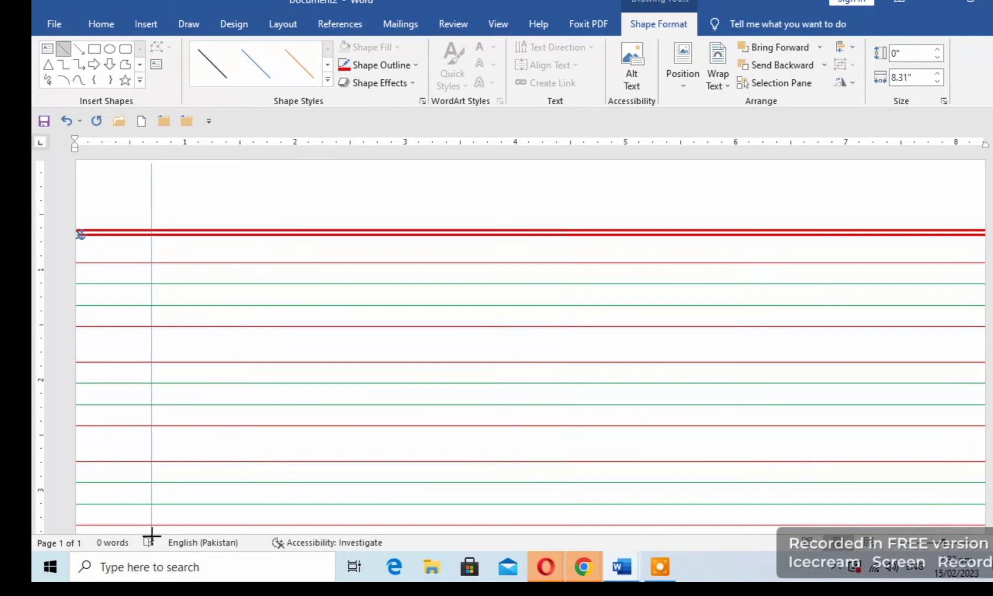
left_click_drag(151, 534, 152, 534)
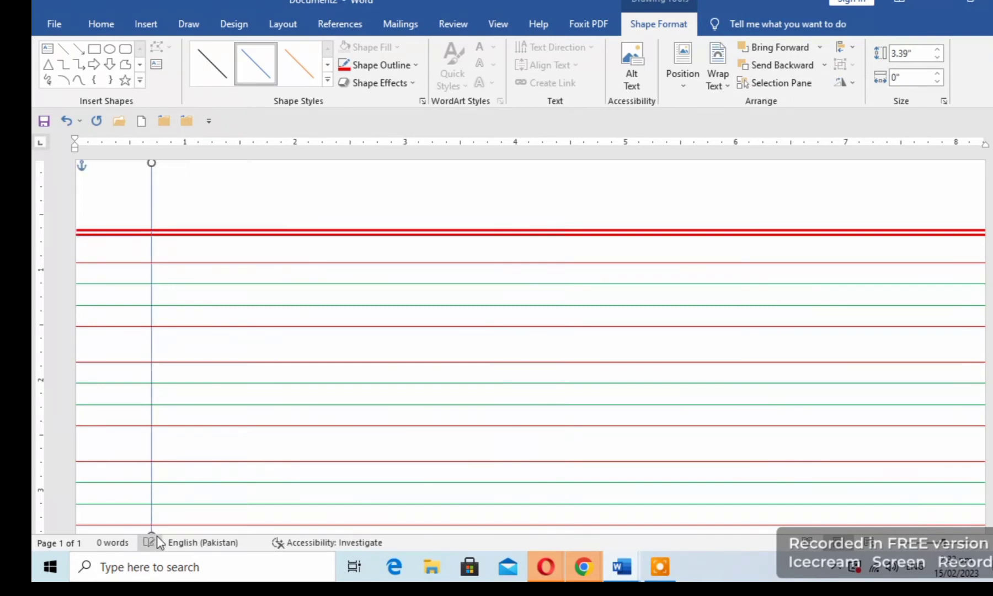
Step: Color the left vertical line red and set its outline weight to 1 pt
left_click(416, 65)
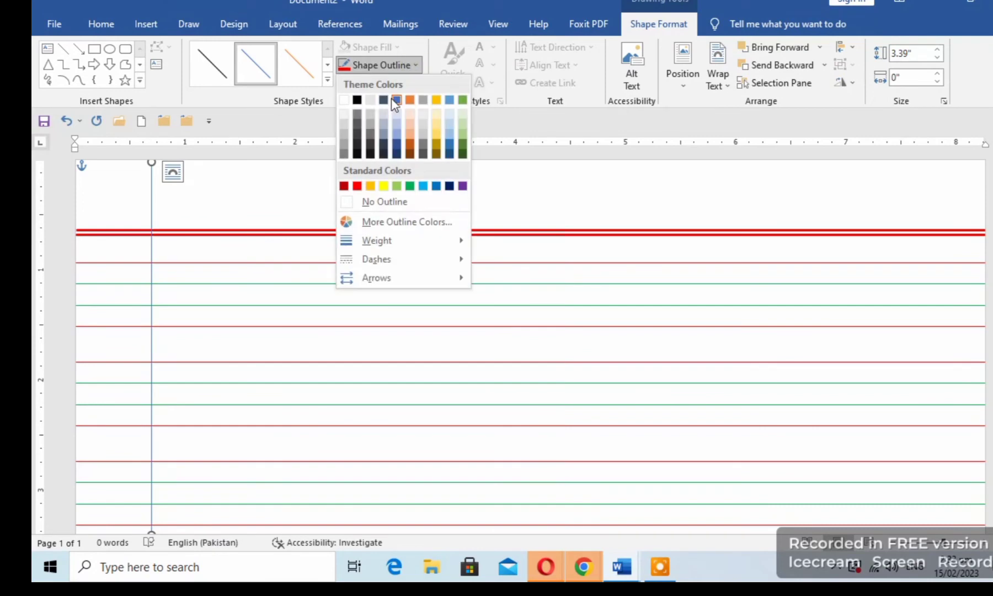
left_click(361, 186)
left_click(416, 65)
mouse_move(376, 240)
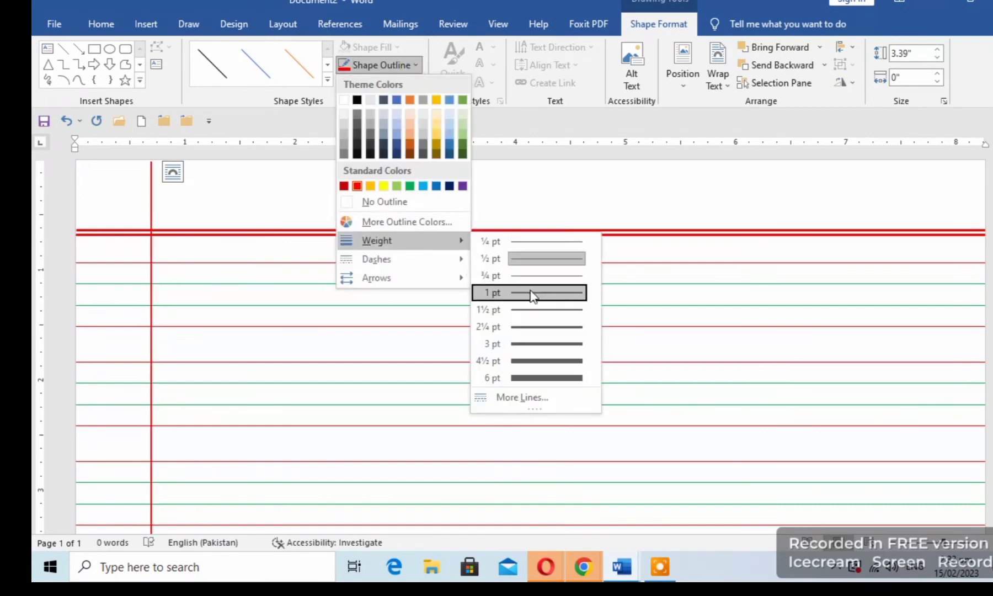
left_click(531, 293)
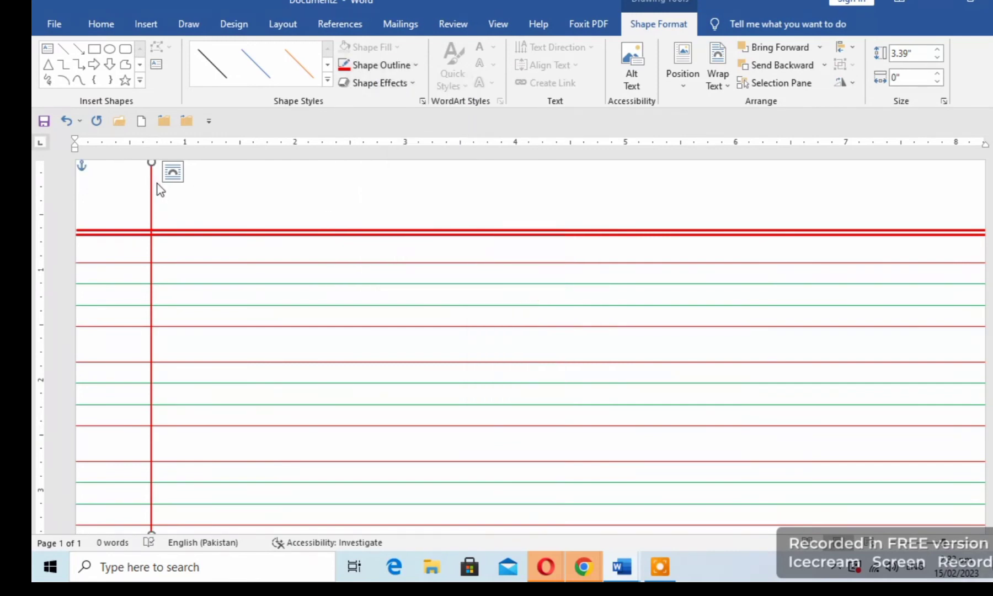
Step: Duplicate the red vertical line and shift the copy up and left to sit beside the original
key("ctrl+d")
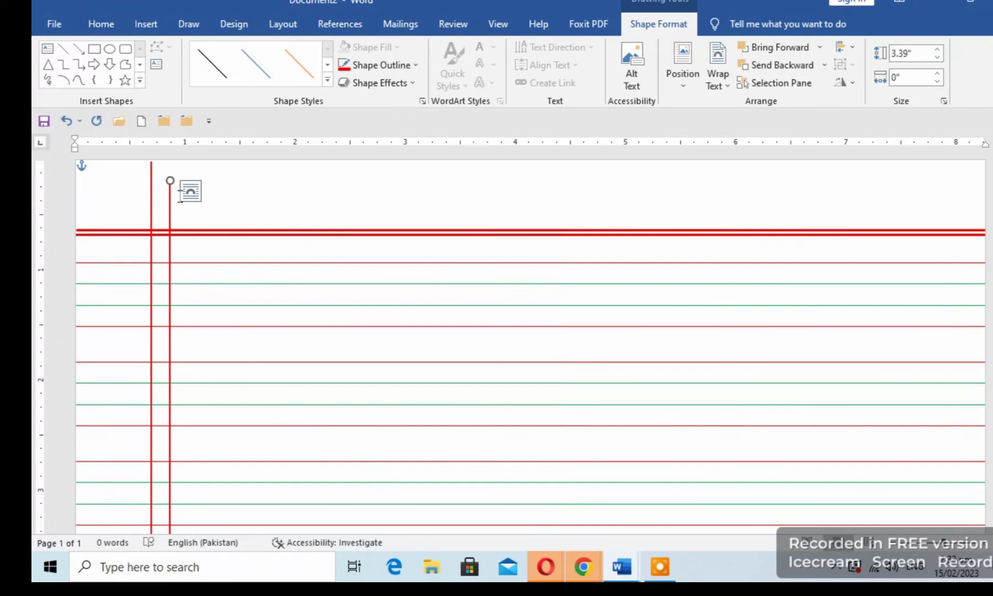
key("Up")
key("Up")
key("Up")
key("Up")
key("Left")
key("Left")
key("Left")
key("Left")
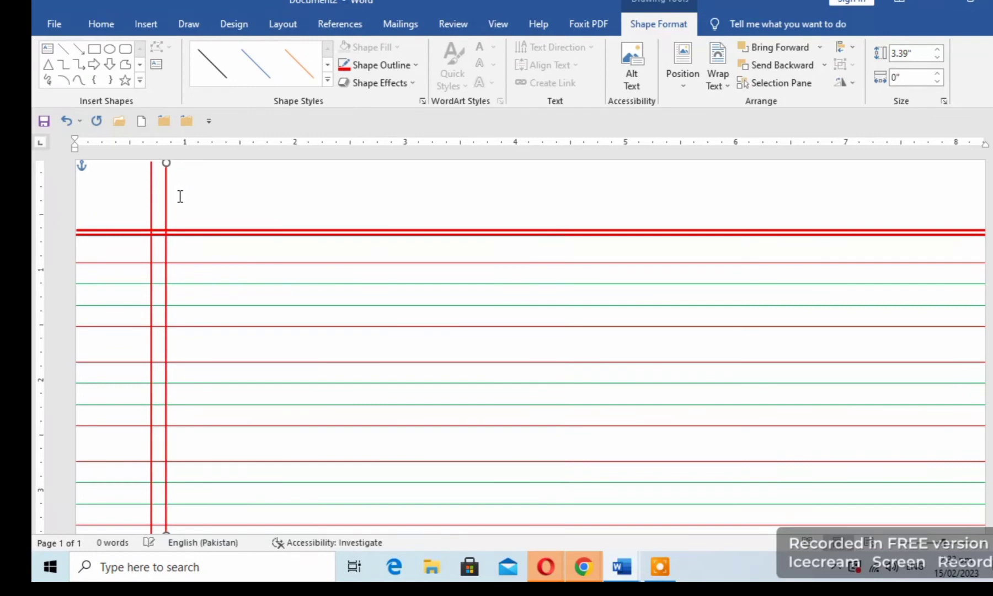
key("Left")
key("Left")
key("Left")
key("Left")
key("Left")
key("Left")
key("Left")
key("Left")
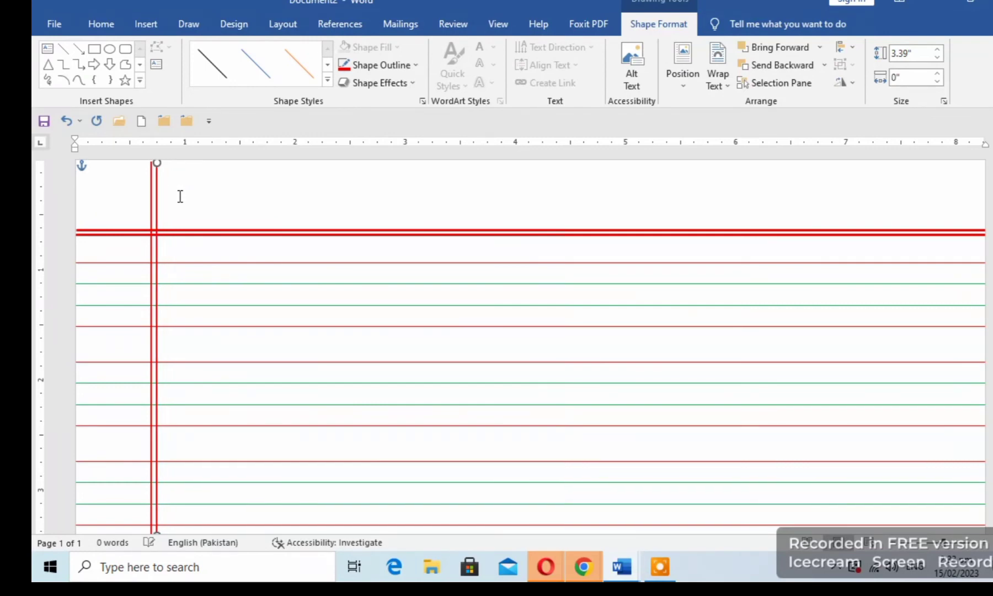
key("Left")
key("Left")
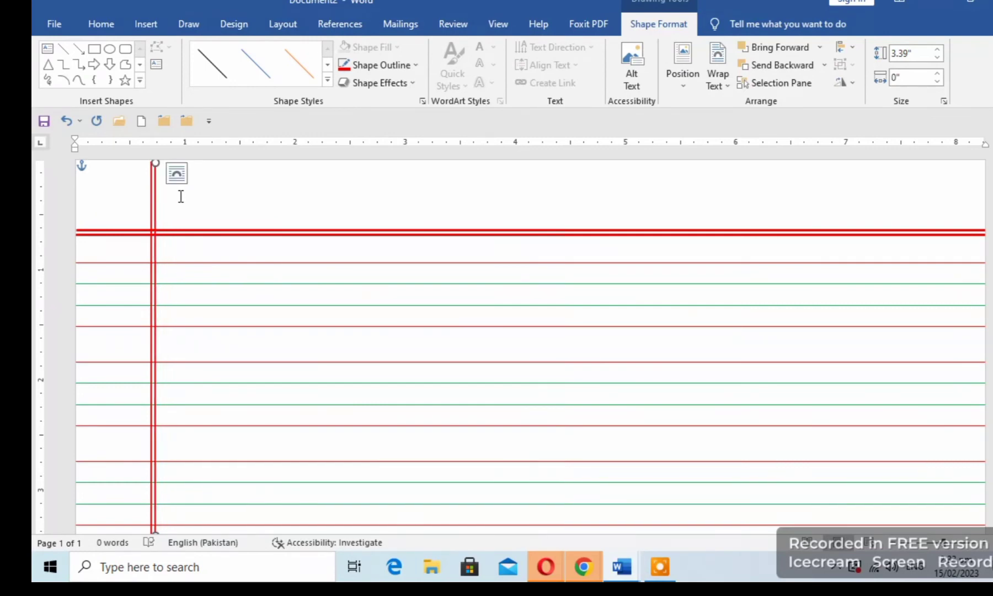
Step: Type a bold 'Date: ___' label with a blank underline above the double red top line
left_click(191, 205)
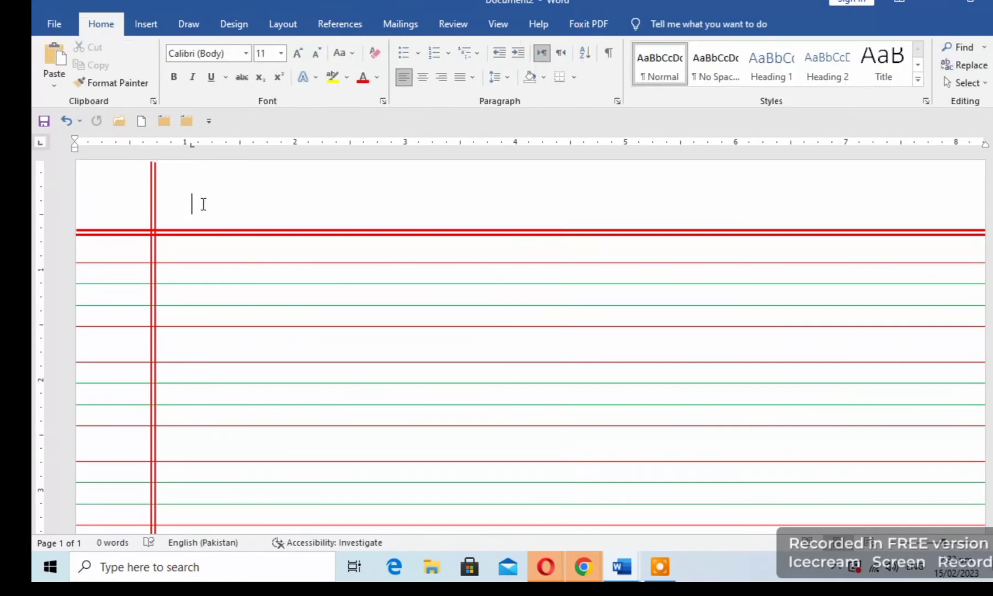
type("Date:")
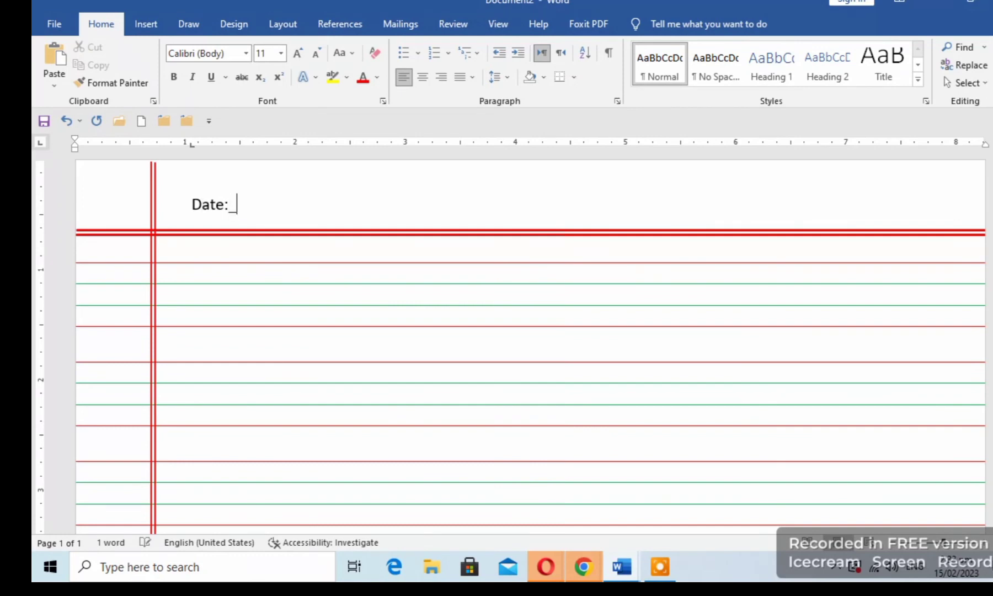
type("__")
type("___________")
scroll(296, 356, "down", 3)
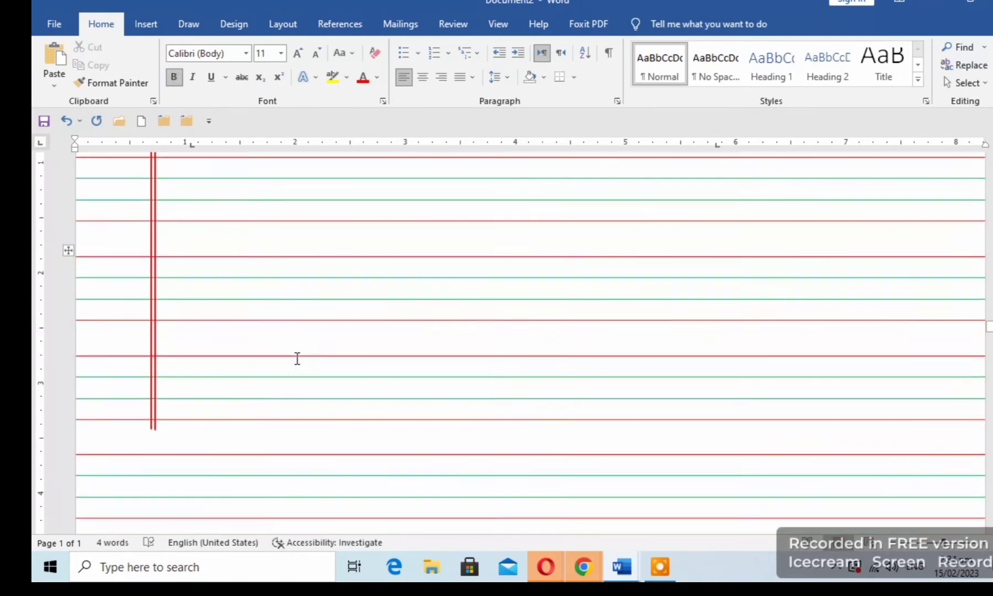
scroll(295, 356, "up", 3)
scroll(296, 356, "up", 1)
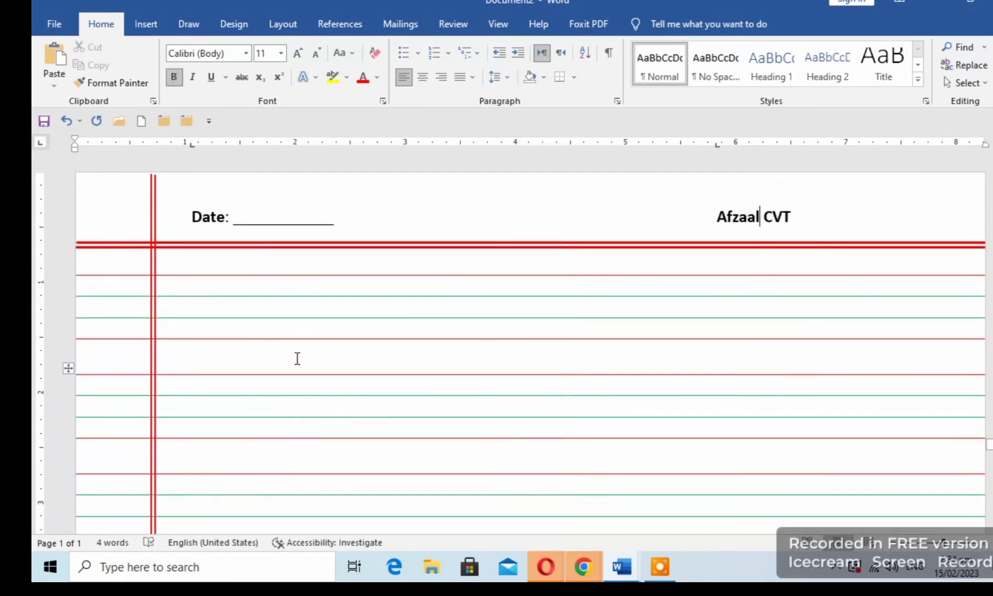
left_click(293, 275)
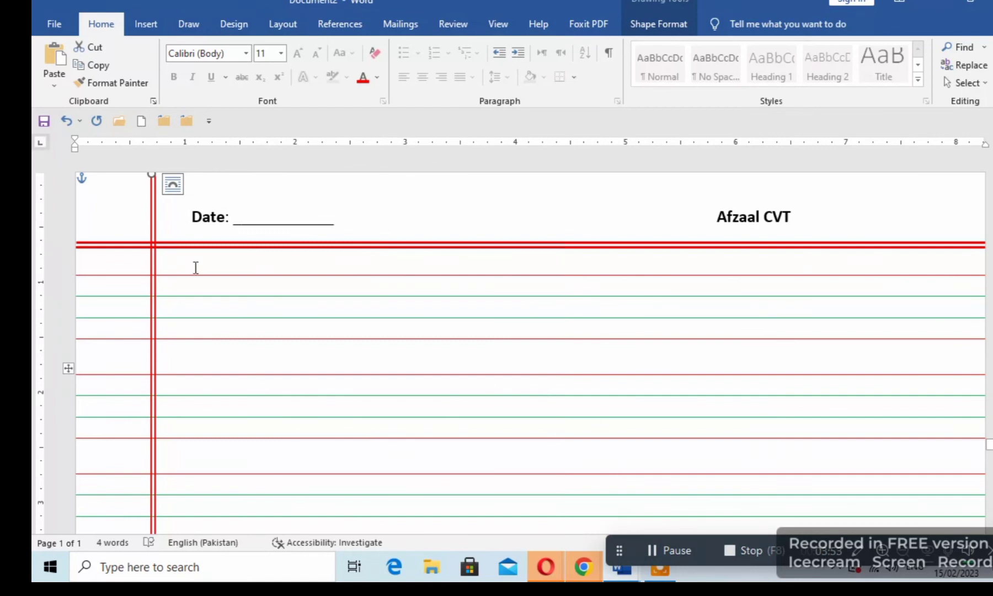
scroll(392, 335, "down", 3)
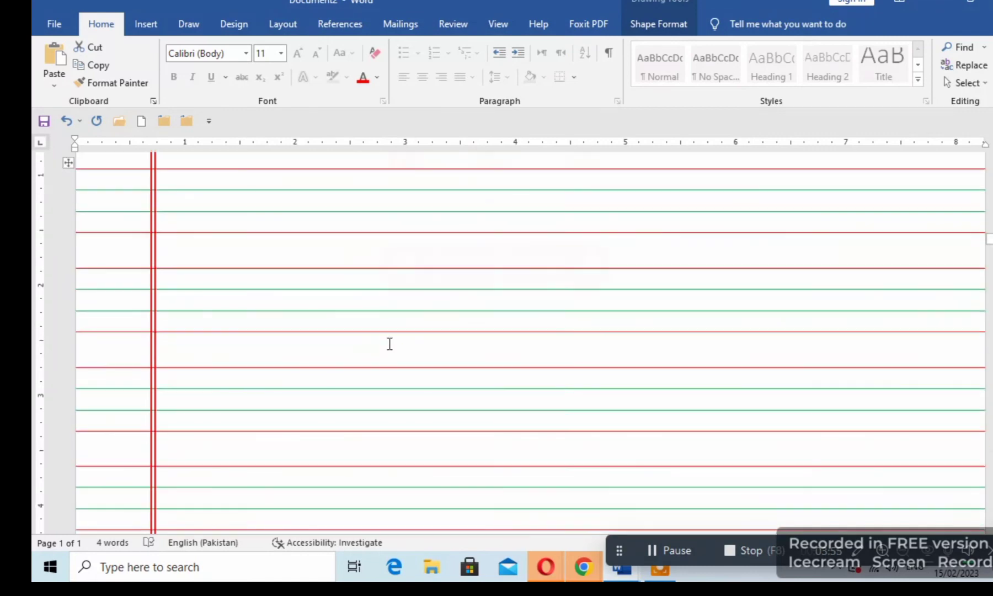